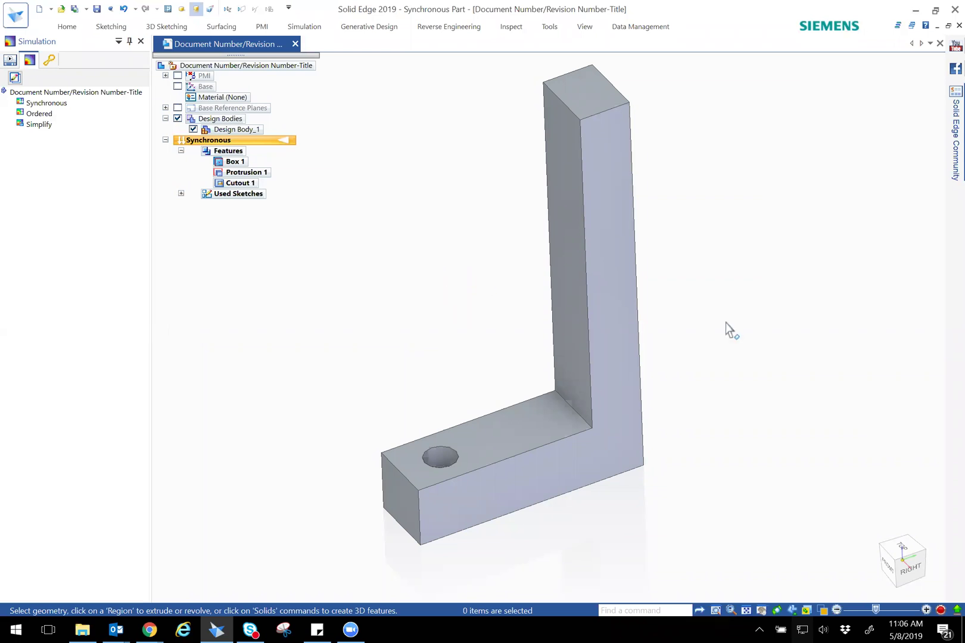
Create Static Study 1 as a Linear Static study with a Tetrahedral mesh.
{"action": "scroll", "coordinate": [694, 370], "scroll_direction": "down", "scroll_amount": 1}
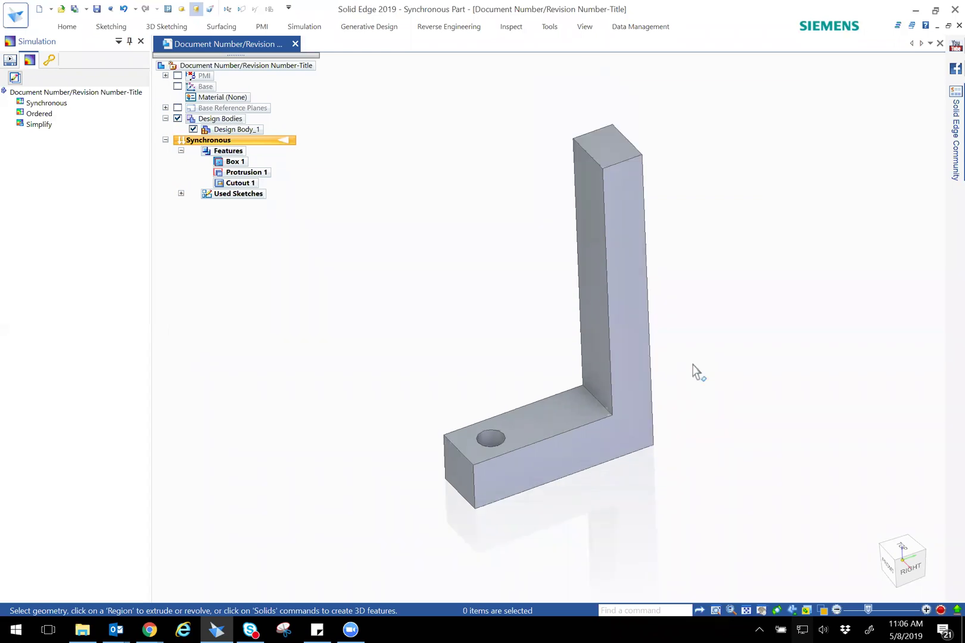
{"action": "middle_click_drag", "start_coordinate": [693, 364], "coordinate": [359, 275], "text": "shift"}
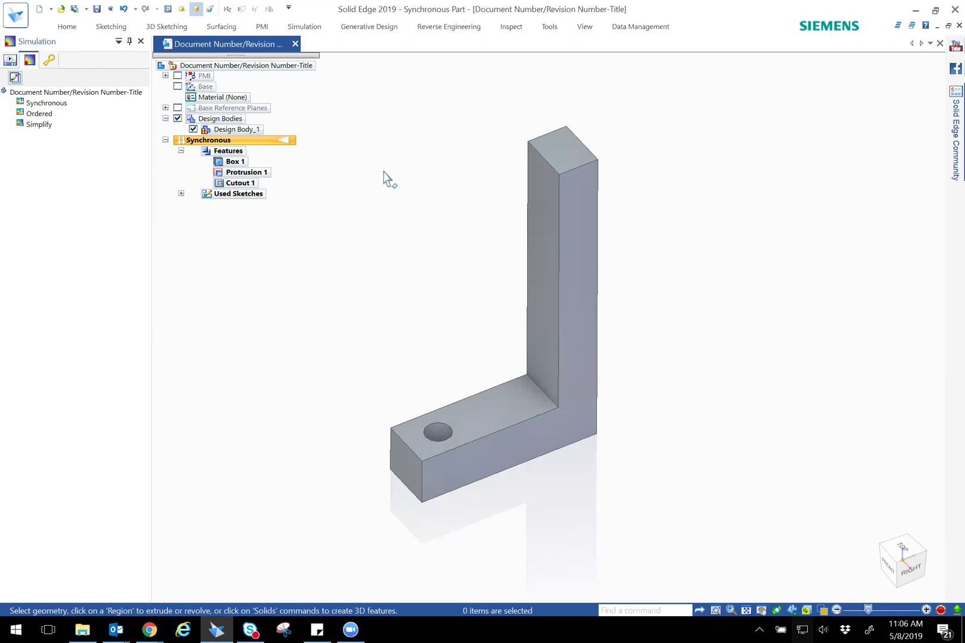
{"action": "left_click", "coordinate": [305, 26]}
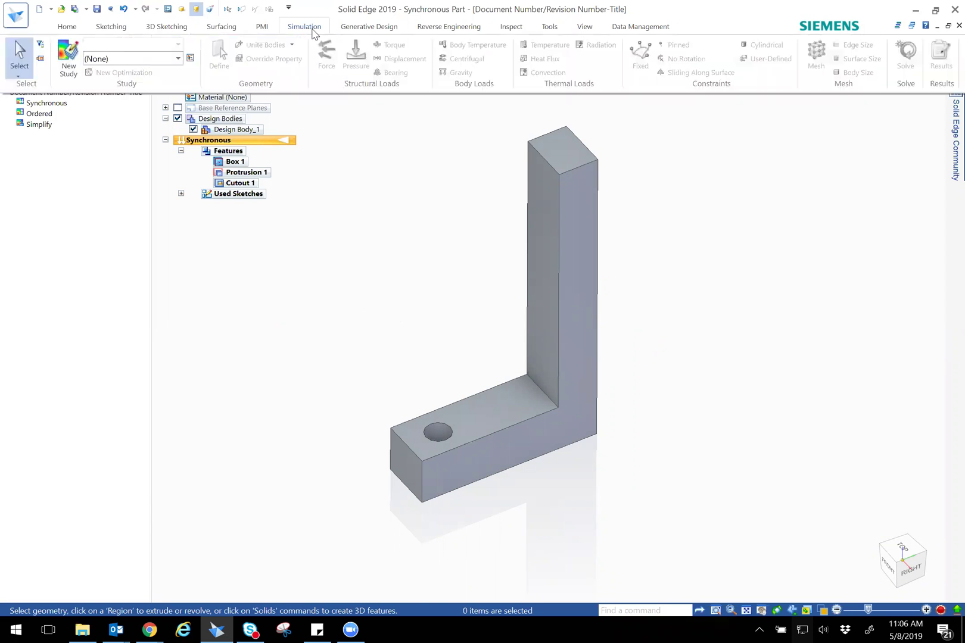
{"action": "left_click", "coordinate": [70, 57]}
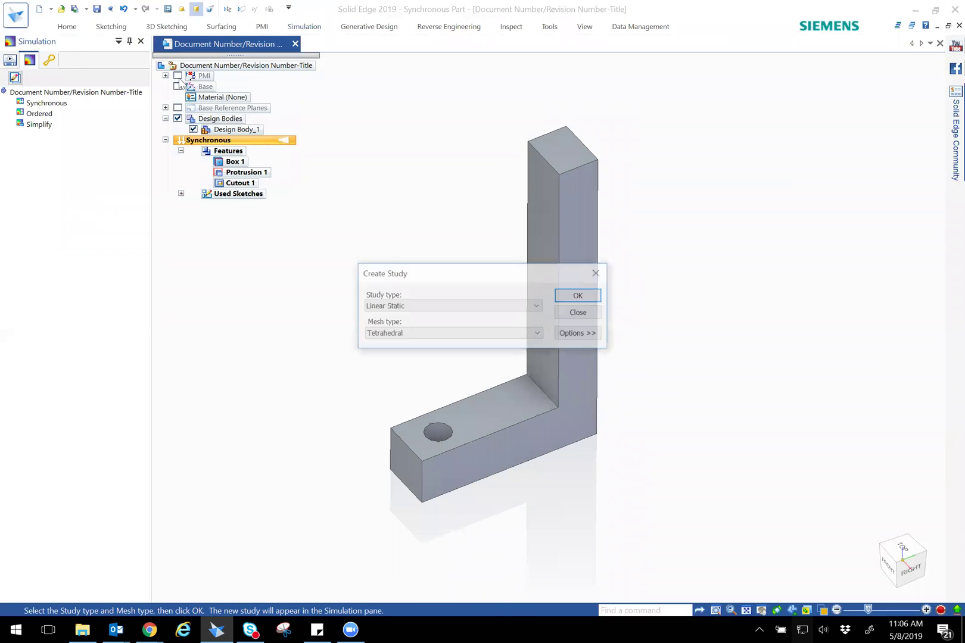
{"action": "left_click", "coordinate": [538, 308]}
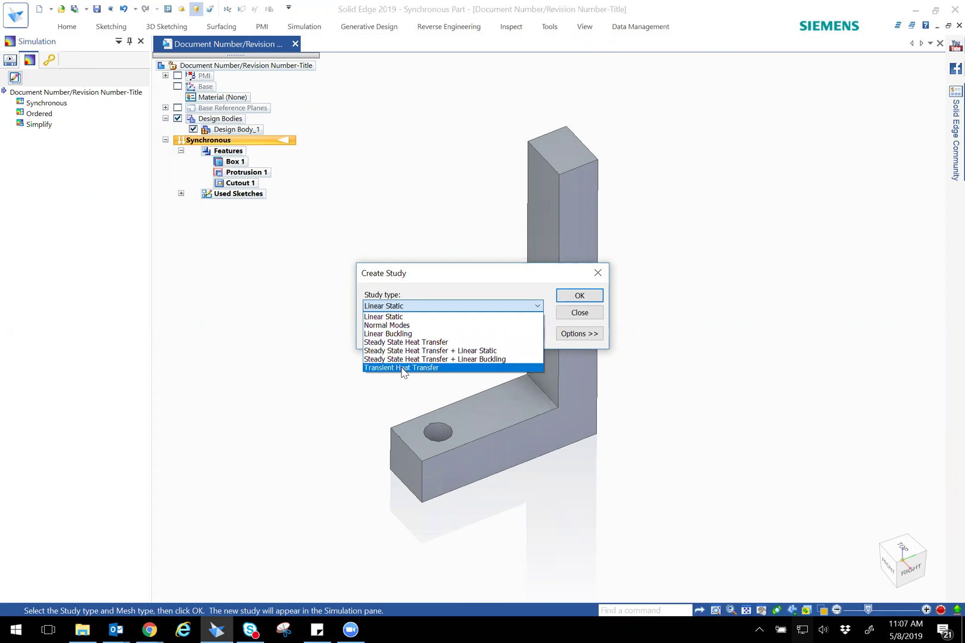
{"action": "left_click", "coordinate": [424, 317]}
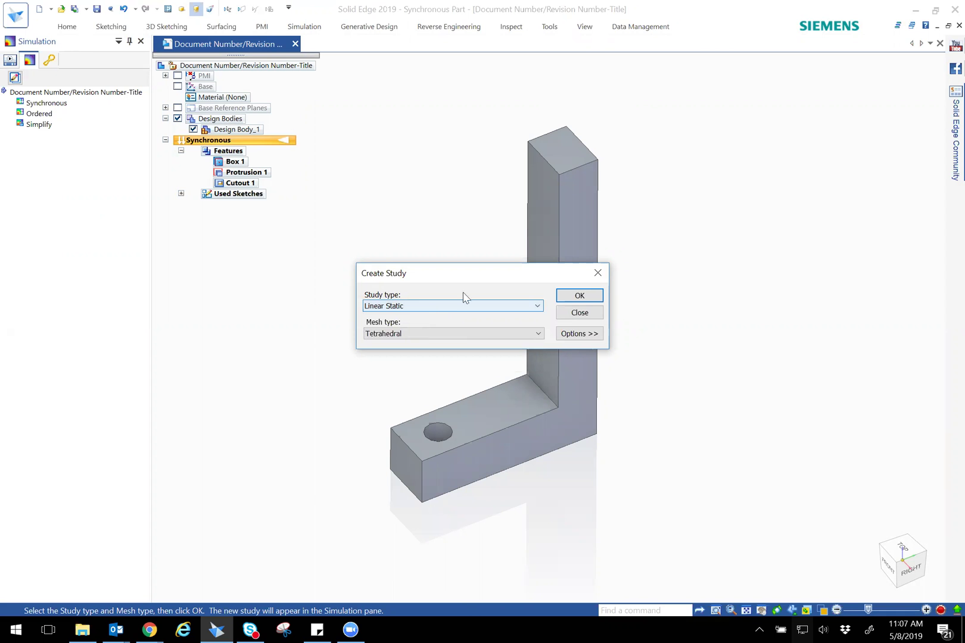
{"action": "left_click", "coordinate": [541, 307]}
{"action": "left_click", "coordinate": [540, 306]}
{"action": "left_click", "coordinate": [536, 335]}
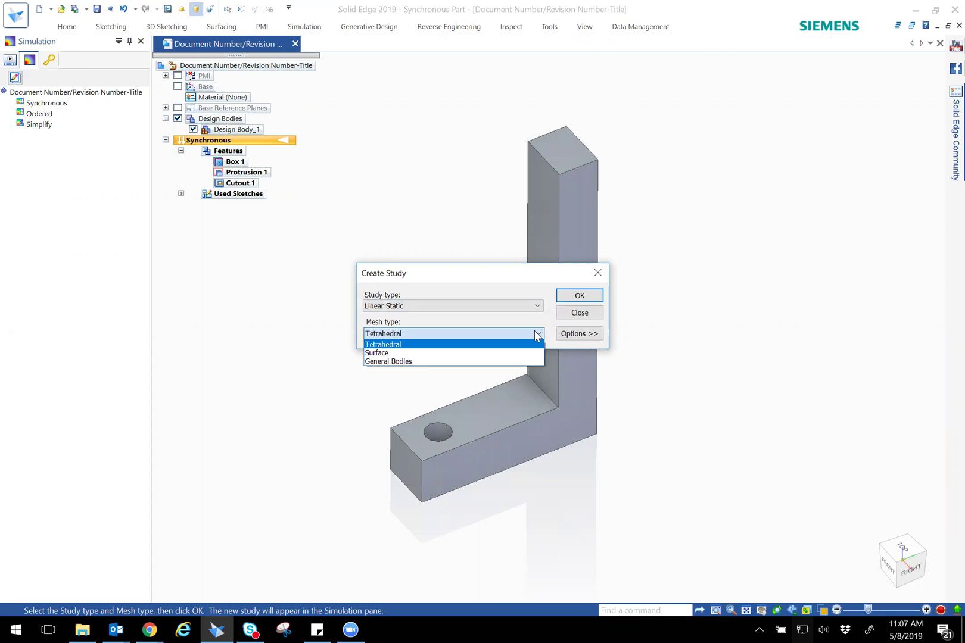
{"action": "left_click", "coordinate": [537, 335]}
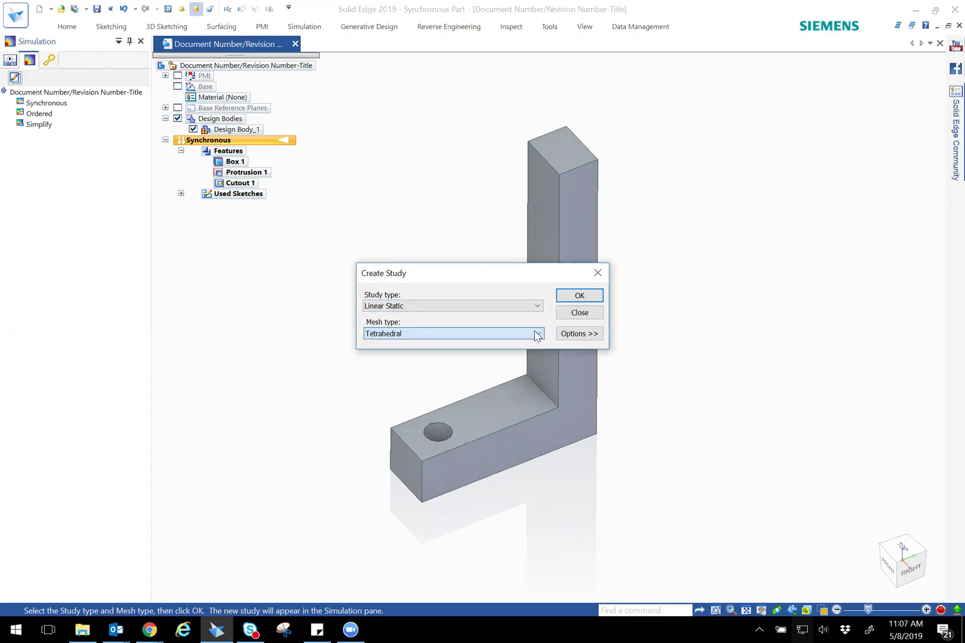
{"action": "left_click", "coordinate": [574, 298]}
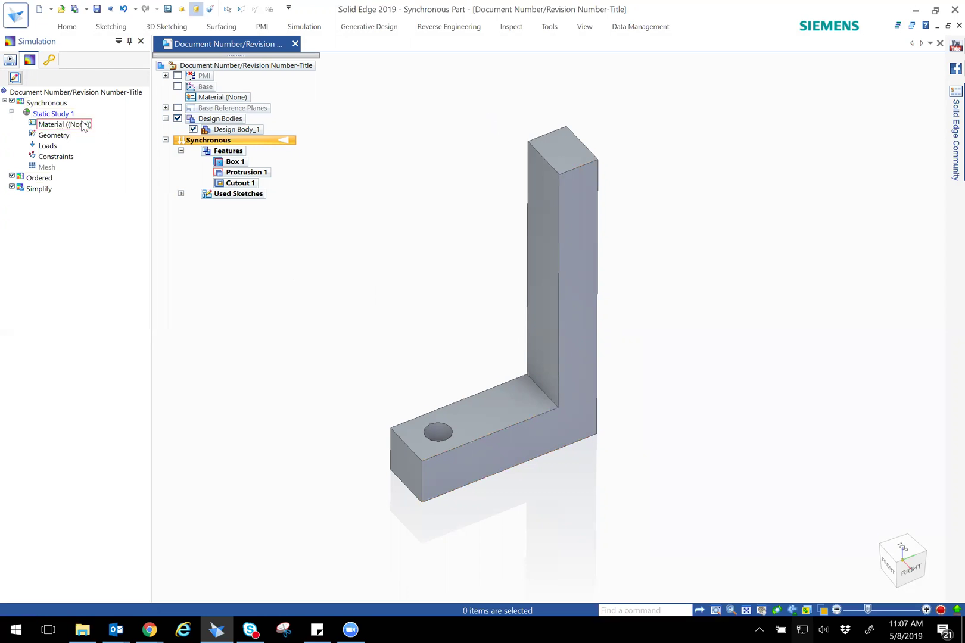
Apply Aluminum, 1060 from the material table to the model.
{"action": "left_click", "coordinate": [58, 125]}
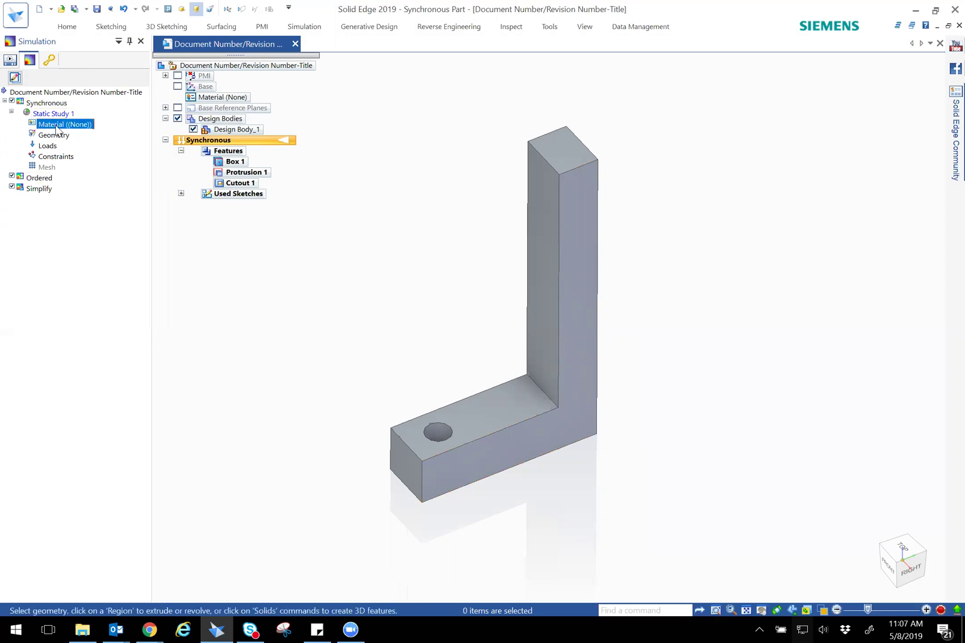
{"action": "left_click", "coordinate": [90, 137]}
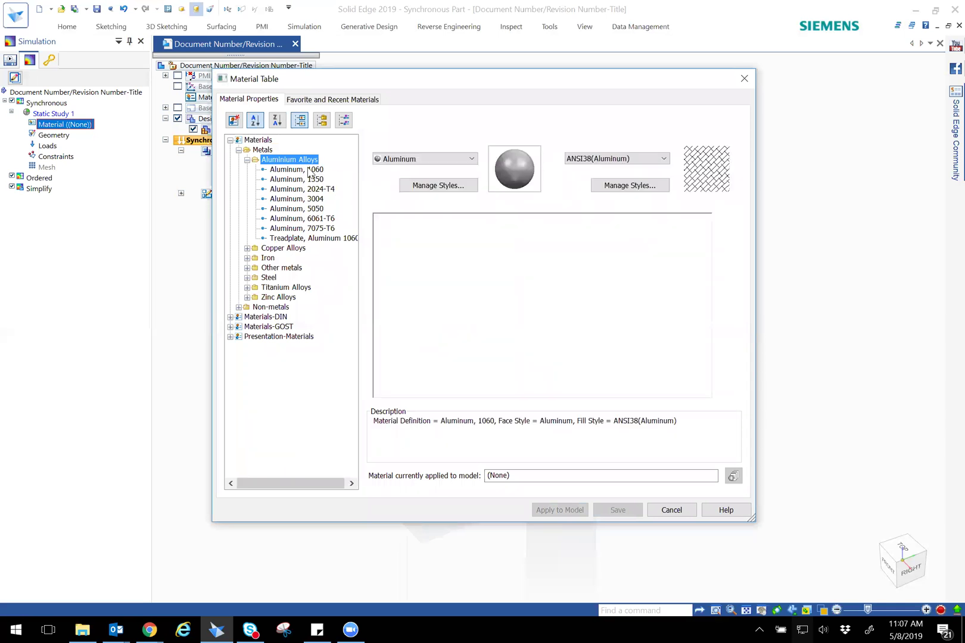
{"action": "left_click", "coordinate": [307, 170]}
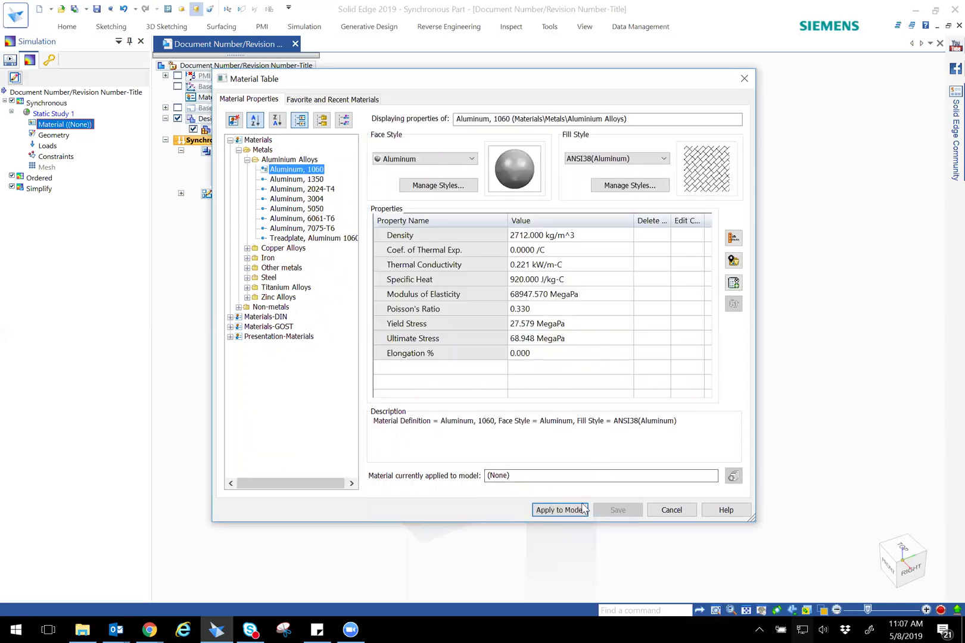
{"action": "left_click", "coordinate": [581, 510]}
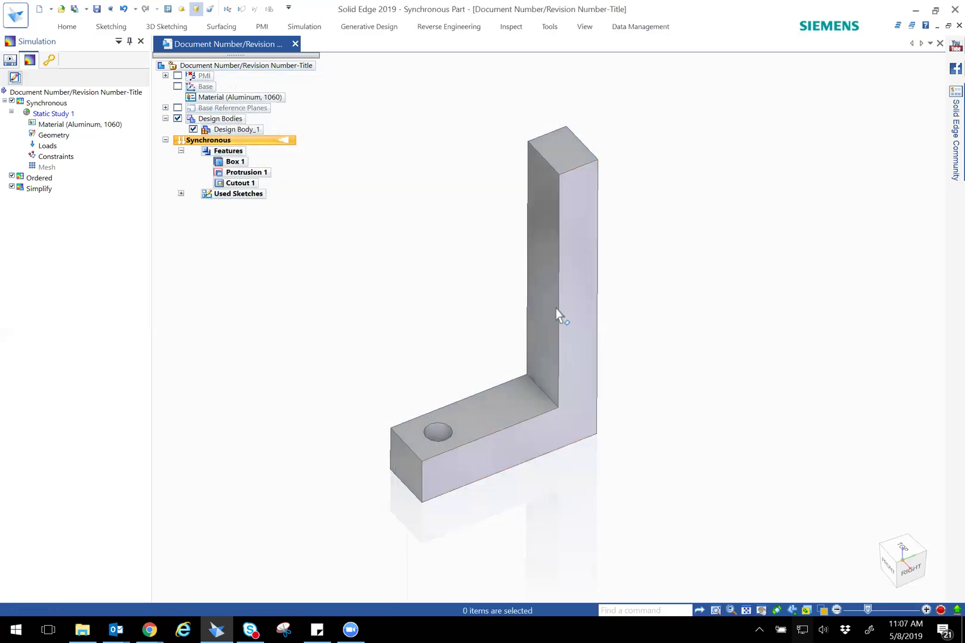
Define the bracket's design body as the study geometry.
{"action": "left_click", "coordinate": [63, 140]}
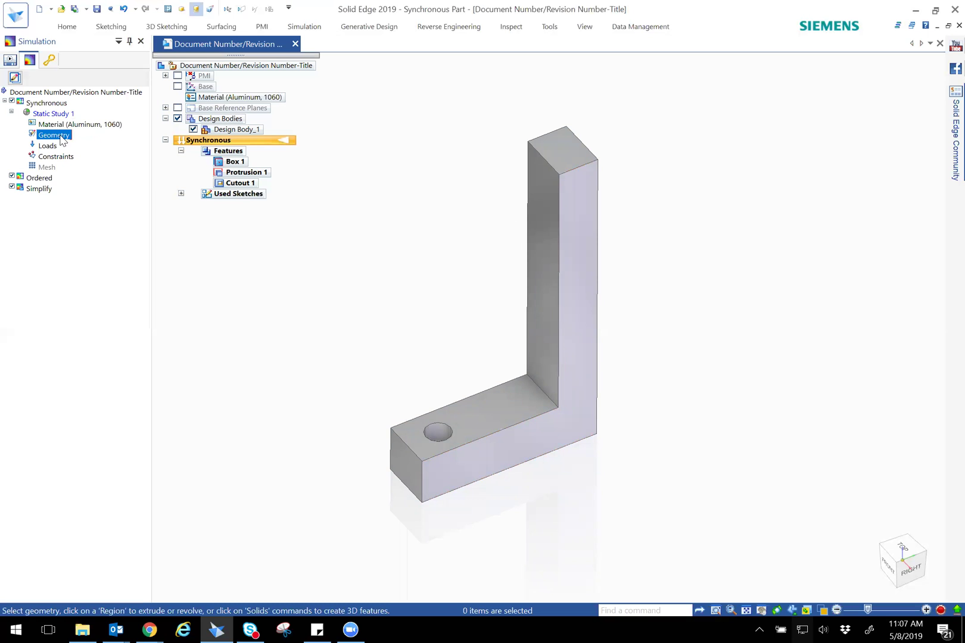
{"action": "right_click", "coordinate": [62, 138]}
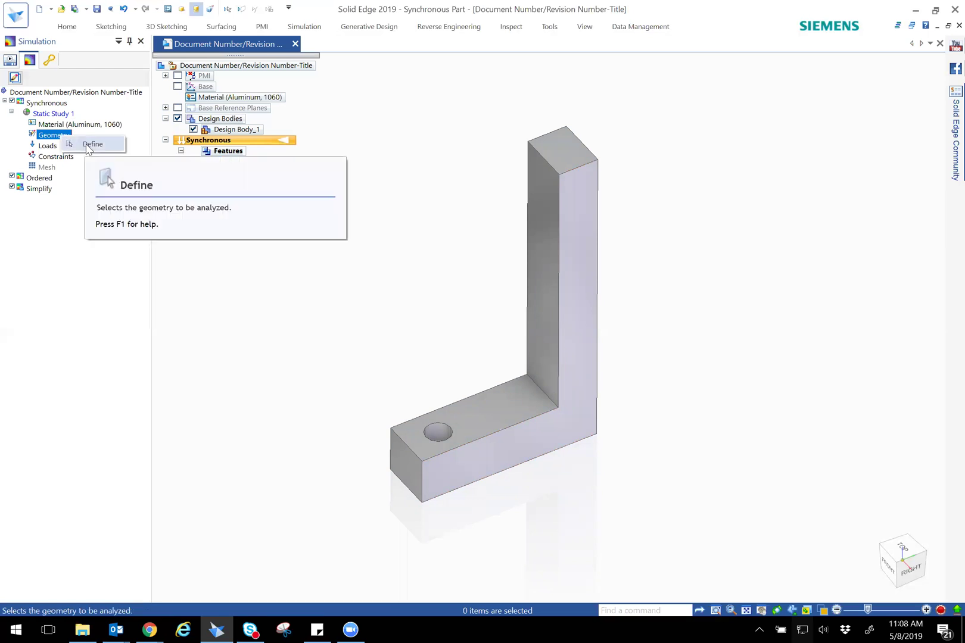
{"action": "left_click", "coordinate": [92, 145]}
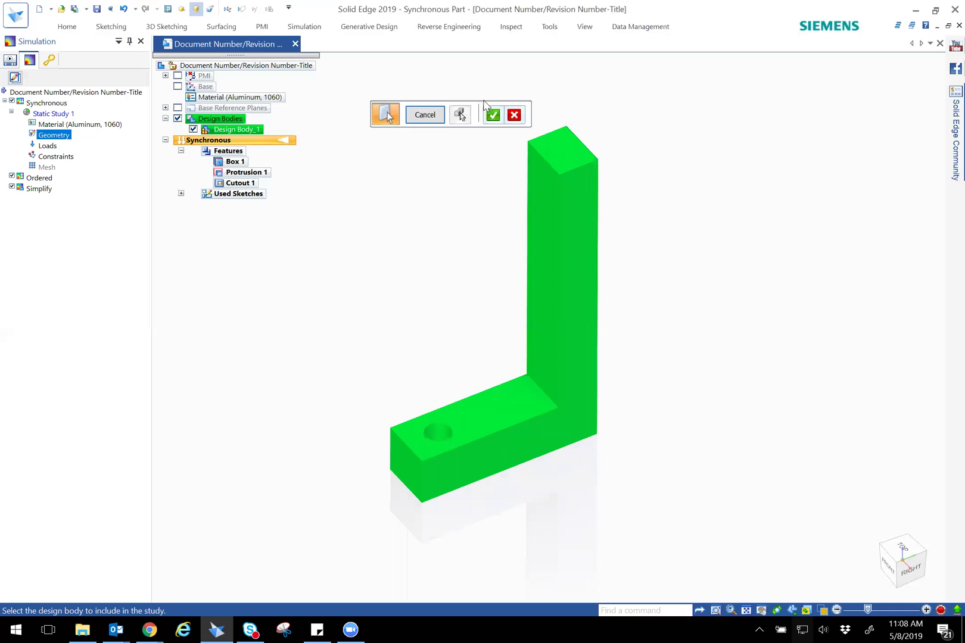
{"action": "left_click", "coordinate": [498, 99]}
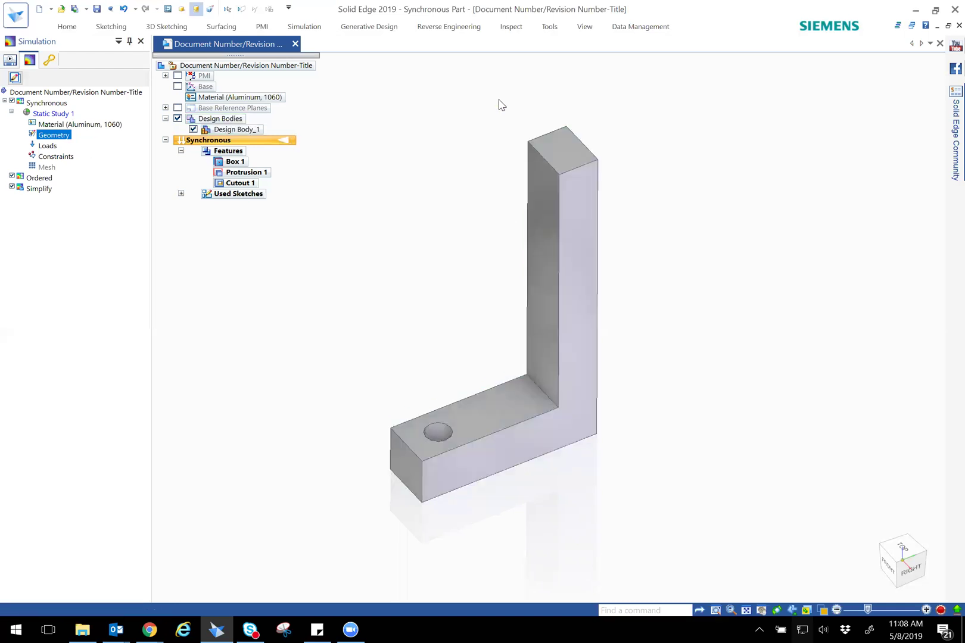
Add a force load on the inner face of the bracket's upright leg.
{"action": "left_click", "coordinate": [49, 147]}
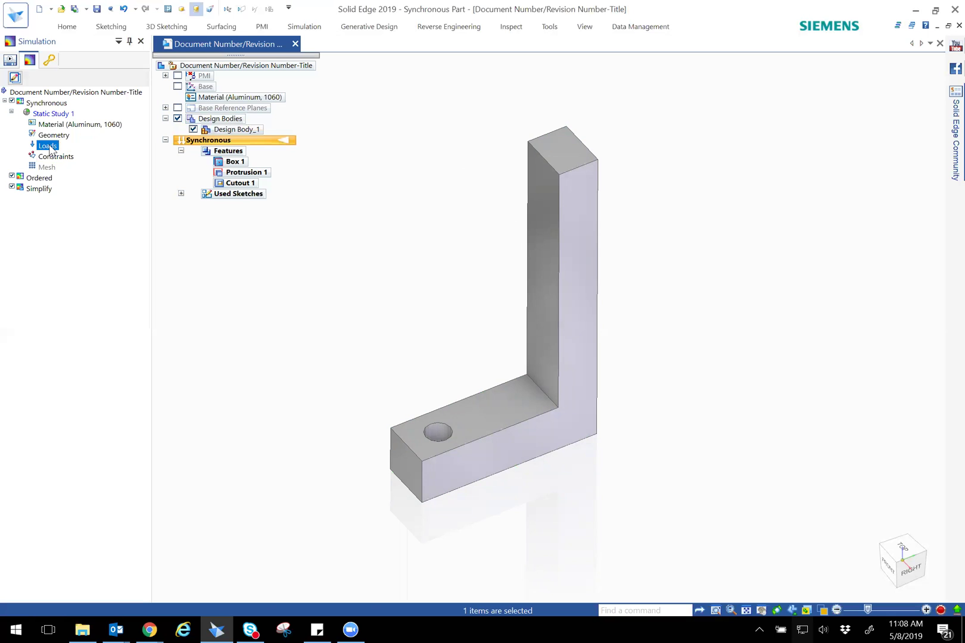
{"action": "right_click", "coordinate": [50, 149]}
{"action": "mouse_move", "coordinate": [114, 204]}
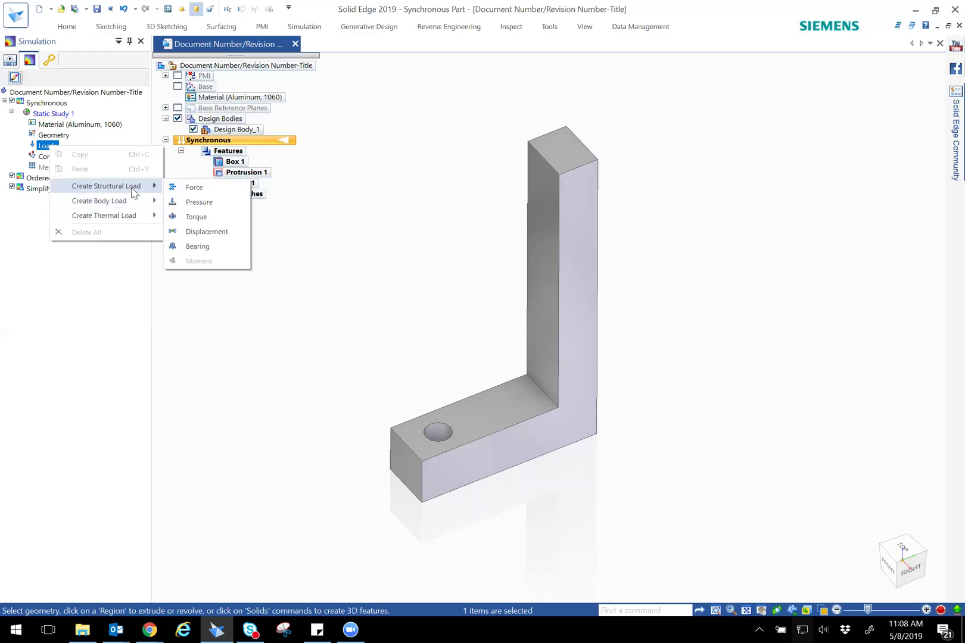
{"action": "left_click", "coordinate": [288, 257]}
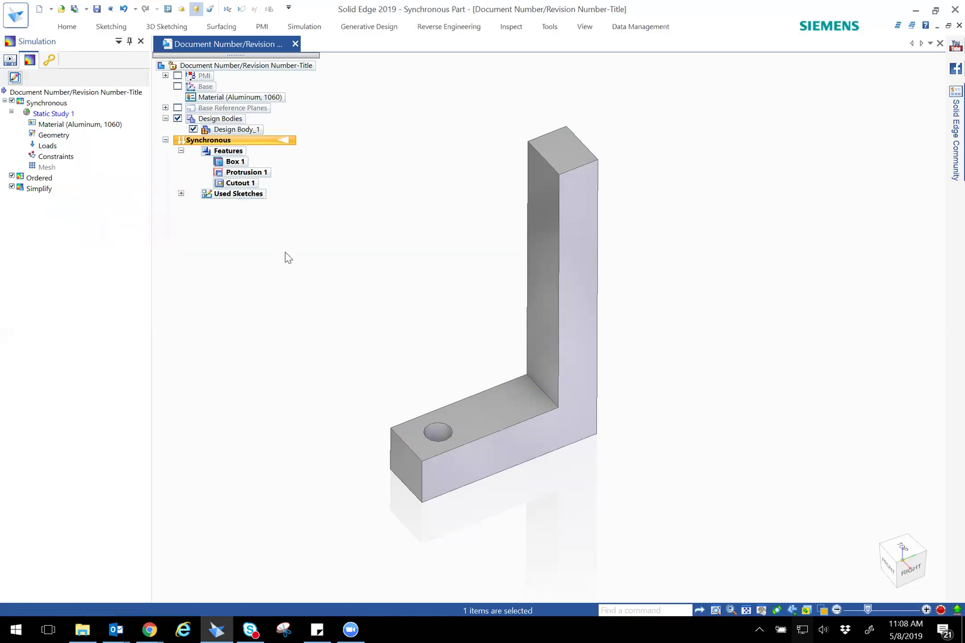
{"action": "left_click", "coordinate": [544, 223]}
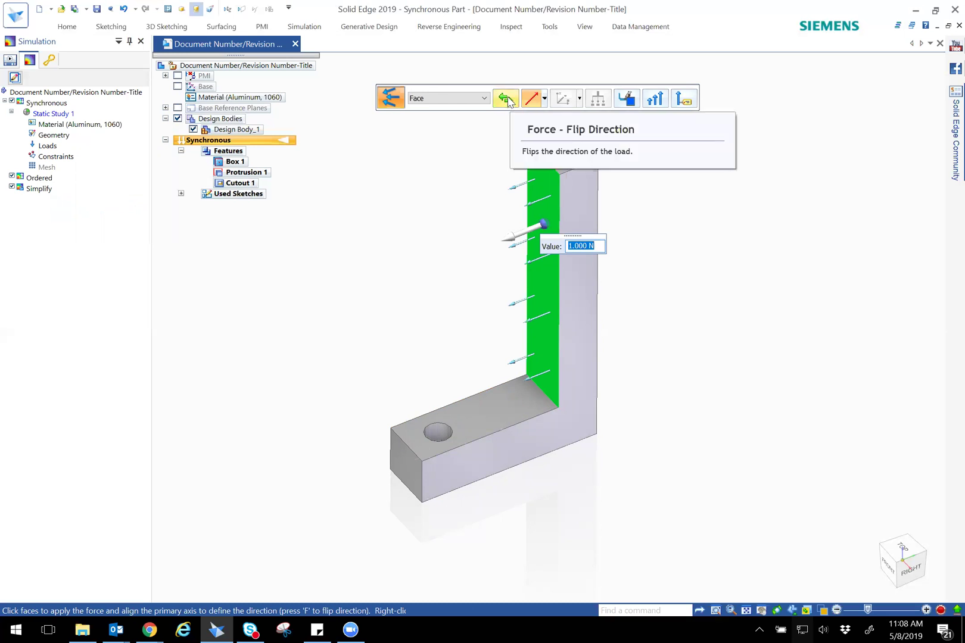
Reverse the force along its vector, adjust arrow size, and set it to 150 N.
{"action": "left_click_drag", "start_coordinate": [510, 103], "coordinate": [480, 79]}
{"action": "left_click", "coordinate": [481, 79]}
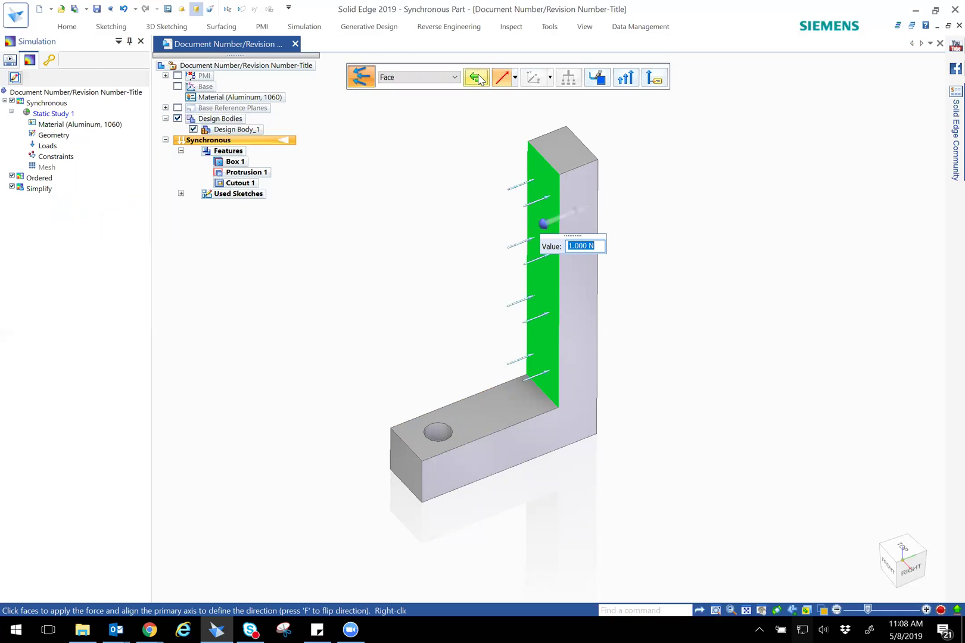
{"action": "left_click", "coordinate": [515, 78]}
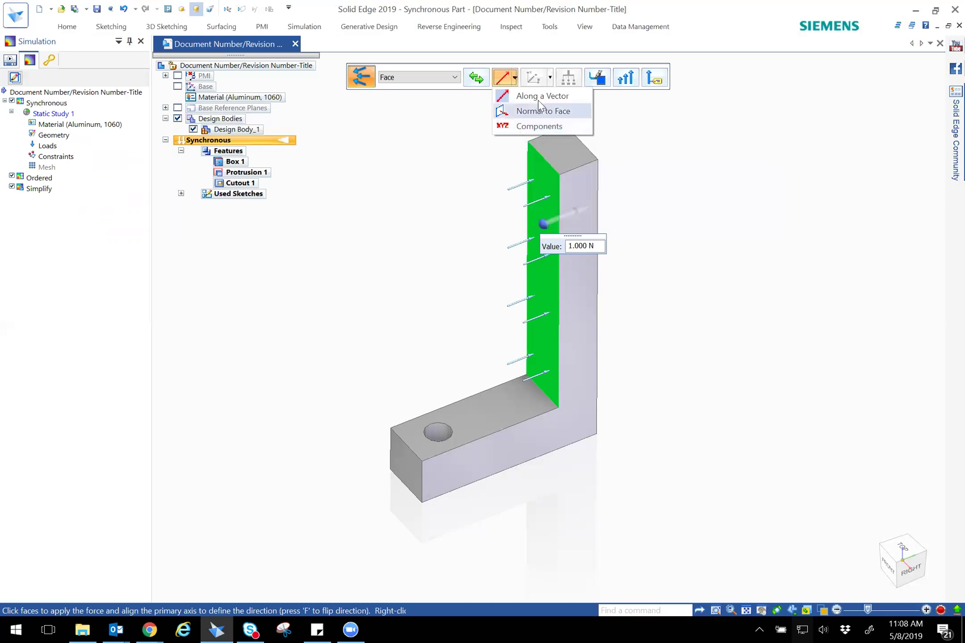
{"action": "left_click", "coordinate": [566, 74]}
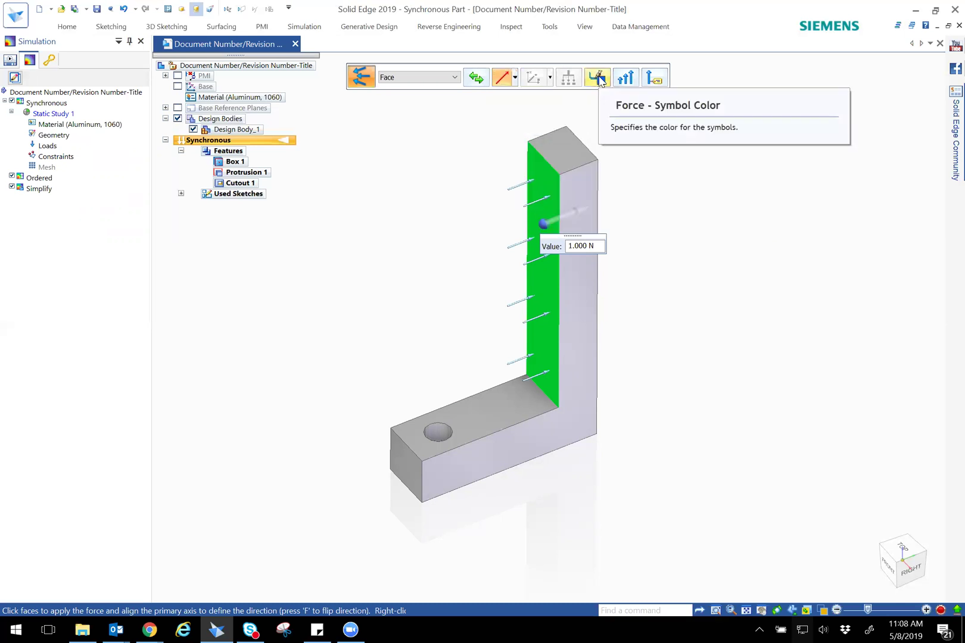
{"action": "left_click", "coordinate": [625, 78]}
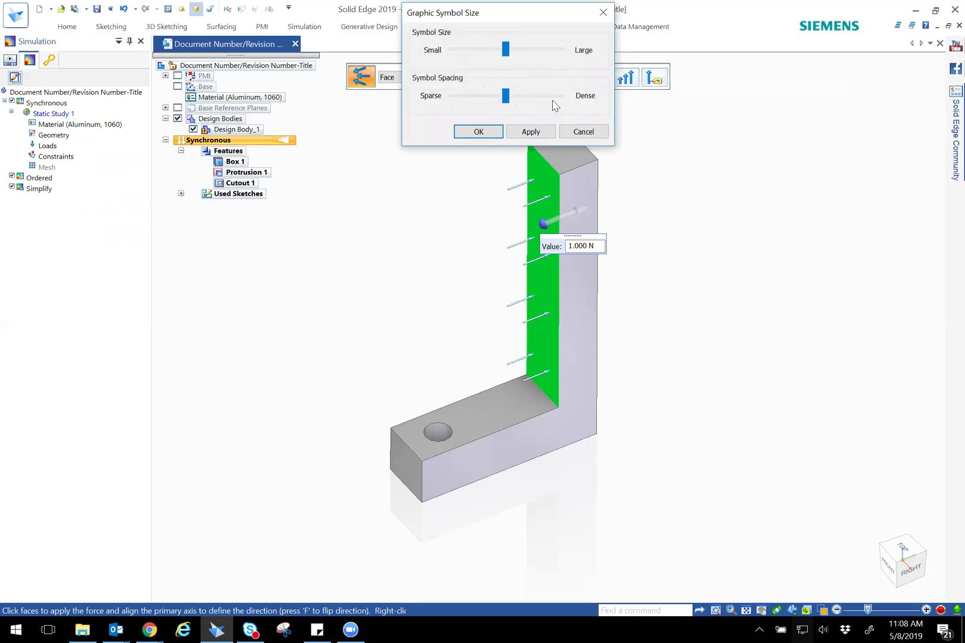
{"action": "left_click", "coordinate": [488, 137]}
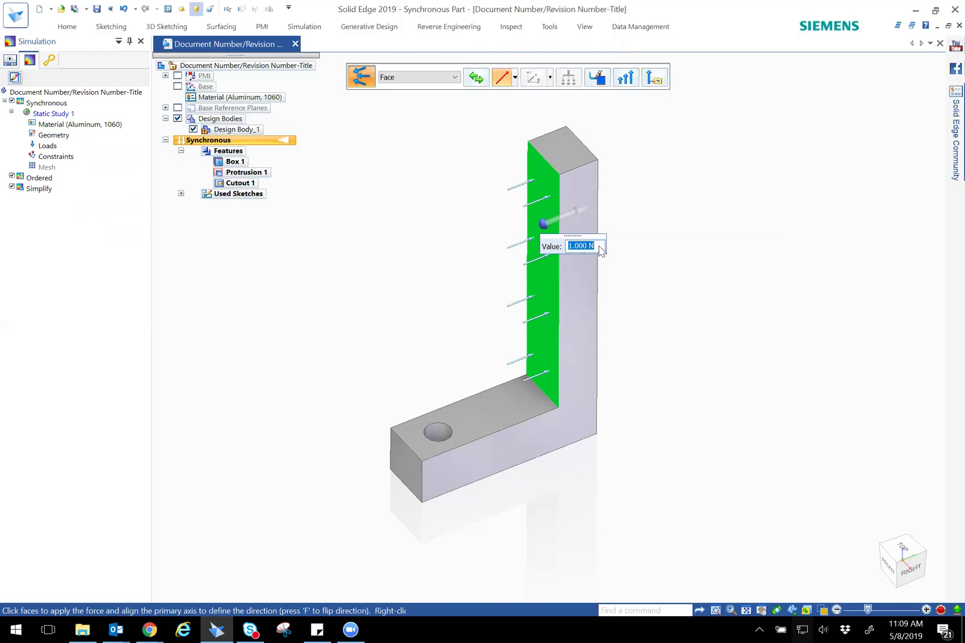
{"action": "type", "text": "150"}
{"action": "key", "text": "Return"}
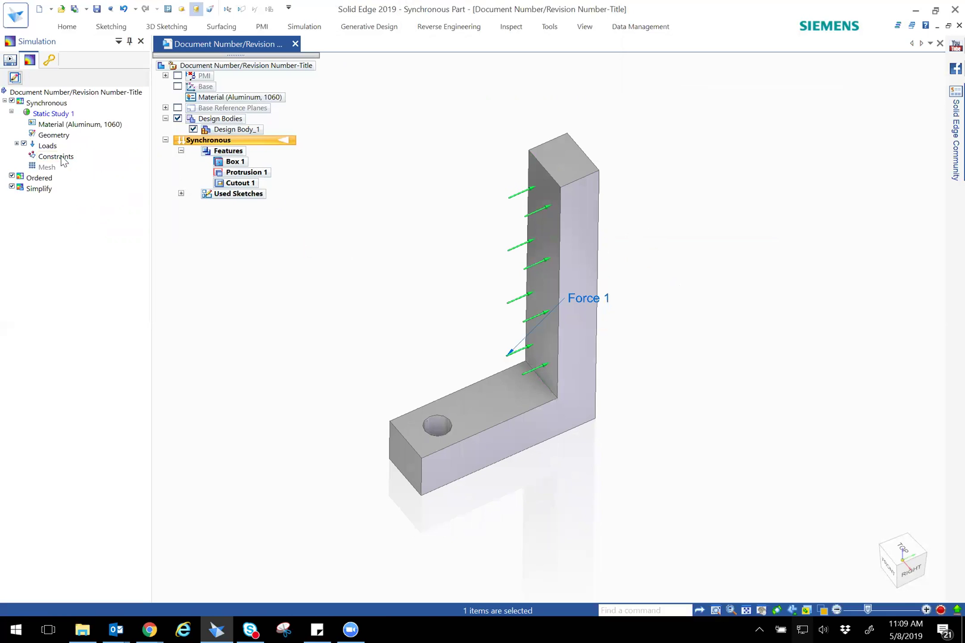
Add a Cylindrical constraint on the inner face of the base-leg hole.
{"action": "right_click", "coordinate": [61, 158]}
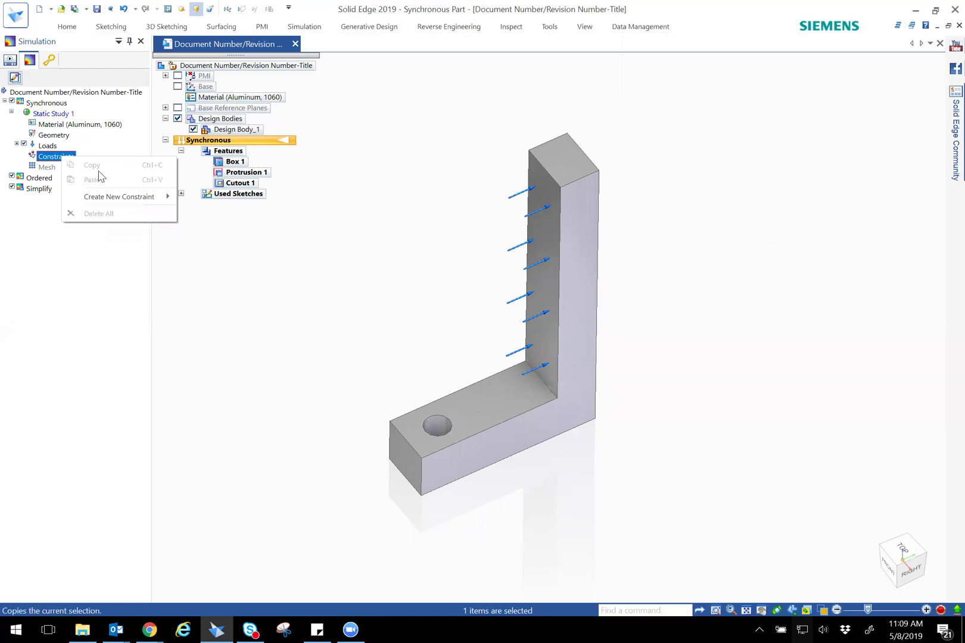
{"action": "mouse_move", "coordinate": [116, 199]}
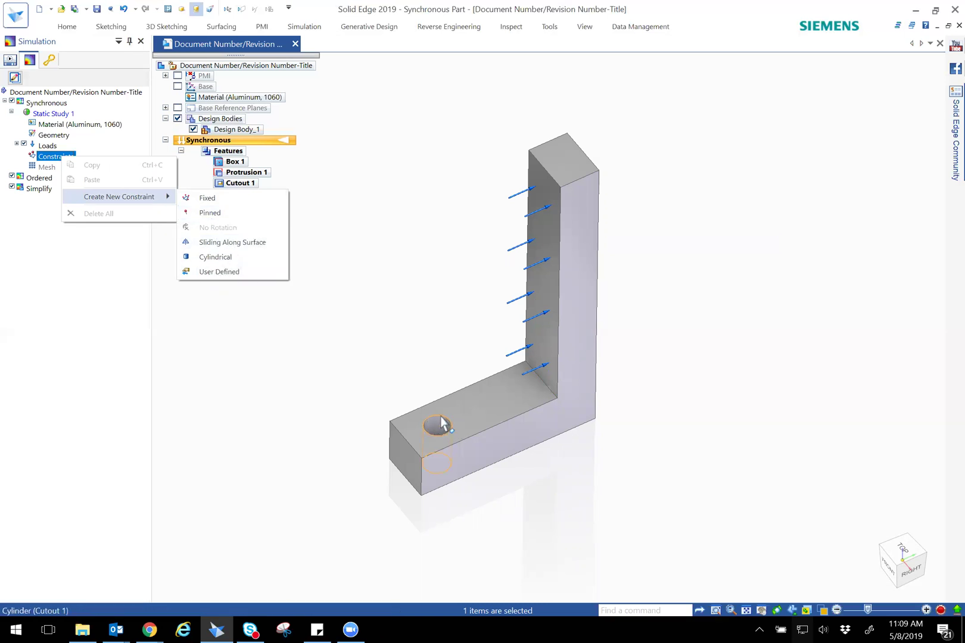
{"action": "left_click", "coordinate": [357, 358]}
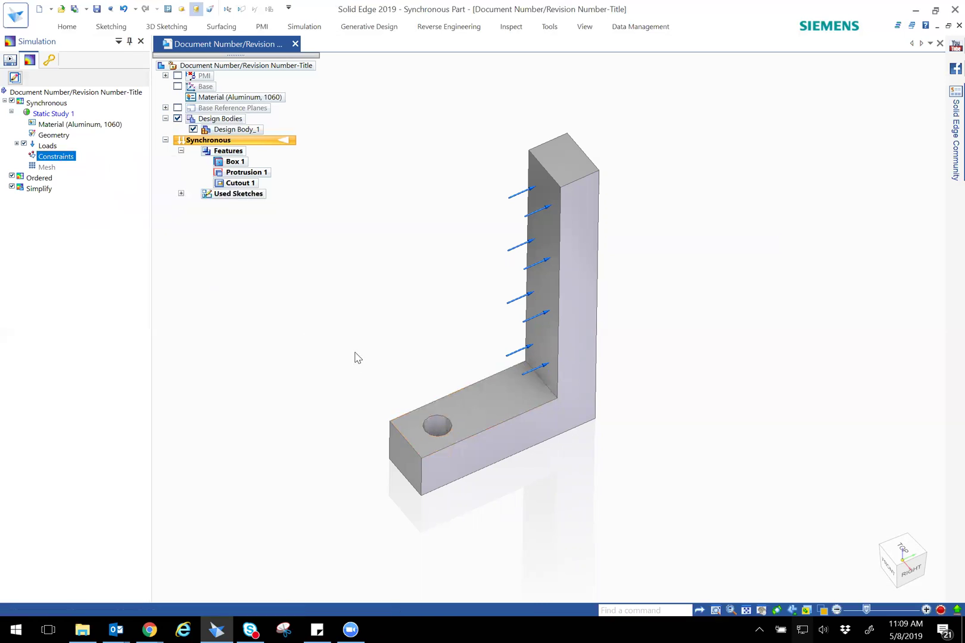
{"action": "left_click", "coordinate": [440, 428]}
{"action": "middle_click_drag", "start_coordinate": [703, 299], "coordinate": [658, 310]}
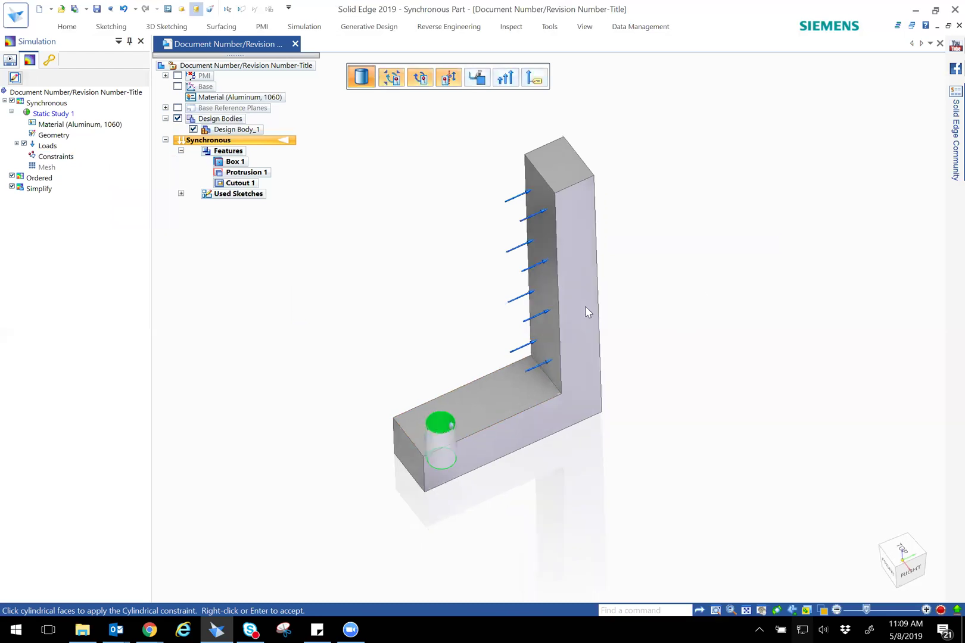
{"action": "right_click", "coordinate": [433, 290]}
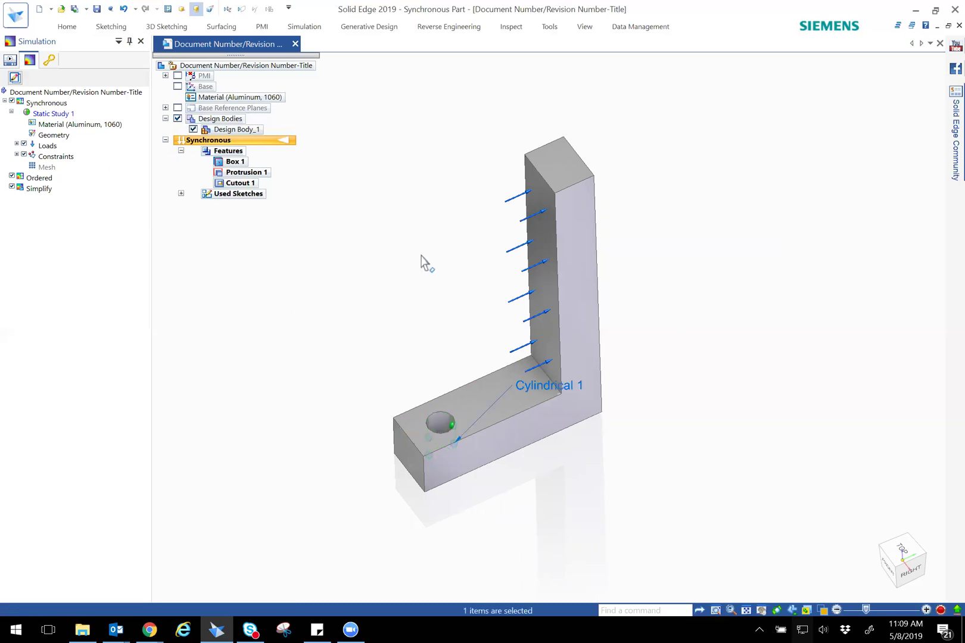
{"action": "middle_click_drag", "start_coordinate": [412, 226], "coordinate": [416, 238]}
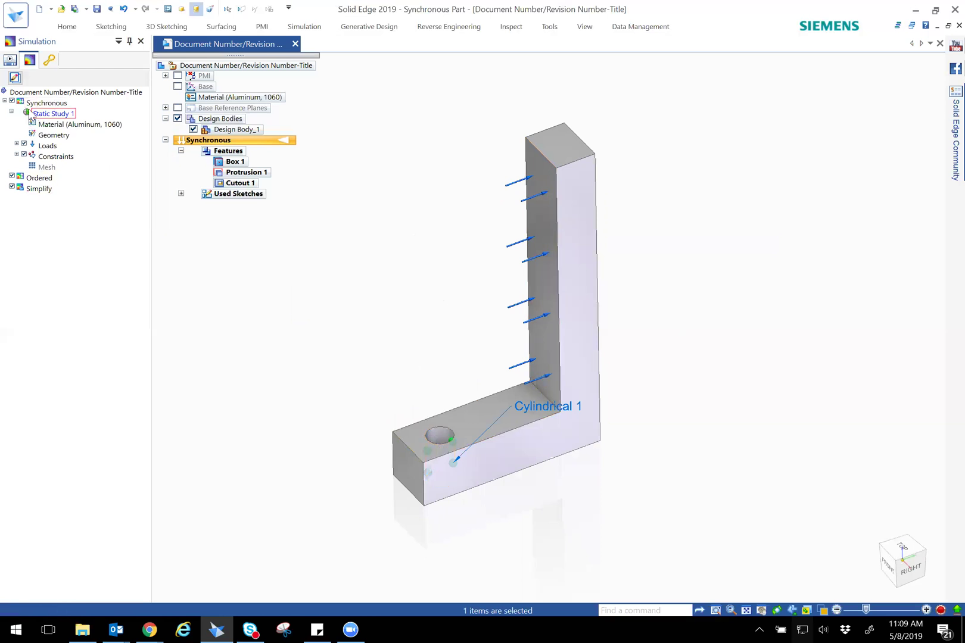
Run Mesh & Solve from the Tetrahedral Mesh dialog to get Von Mises results.
{"action": "right_click", "coordinate": [47, 169]}
{"action": "left_click", "coordinate": [78, 210]}
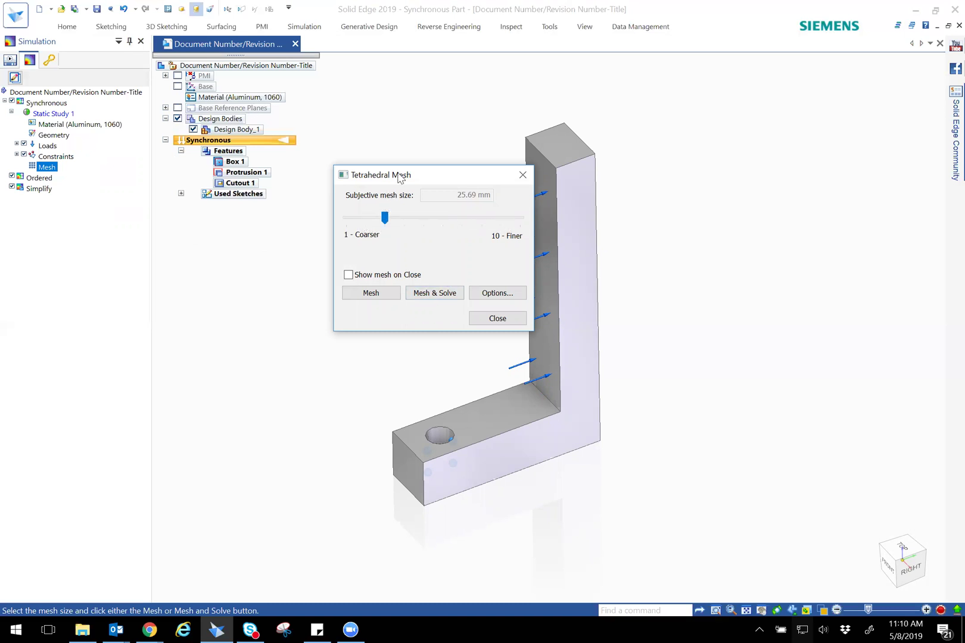
{"action": "left_click_drag", "start_coordinate": [400, 175], "coordinate": [387, 195]}
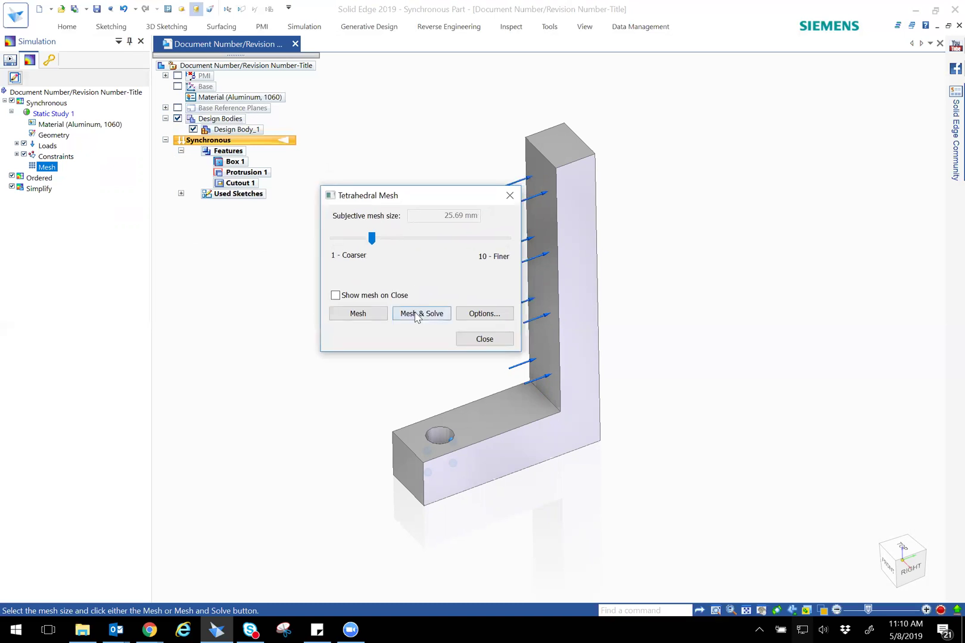
{"action": "left_click", "coordinate": [417, 316]}
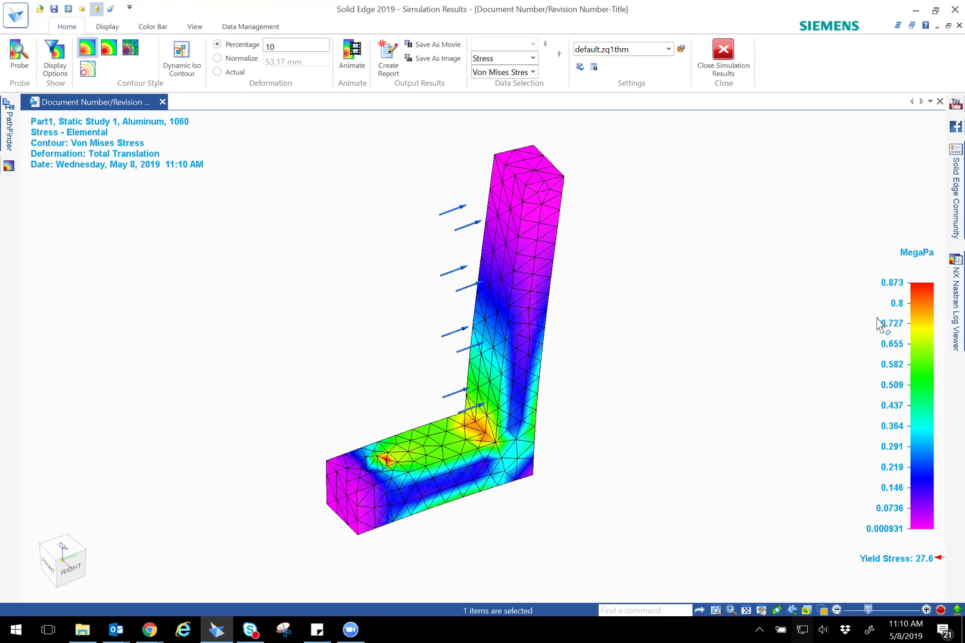
Play the deformation animation, then stop it.
{"action": "left_click", "coordinate": [358, 66]}
{"action": "left_click_drag", "start_coordinate": [576, 109], "coordinate": [564, 129]}
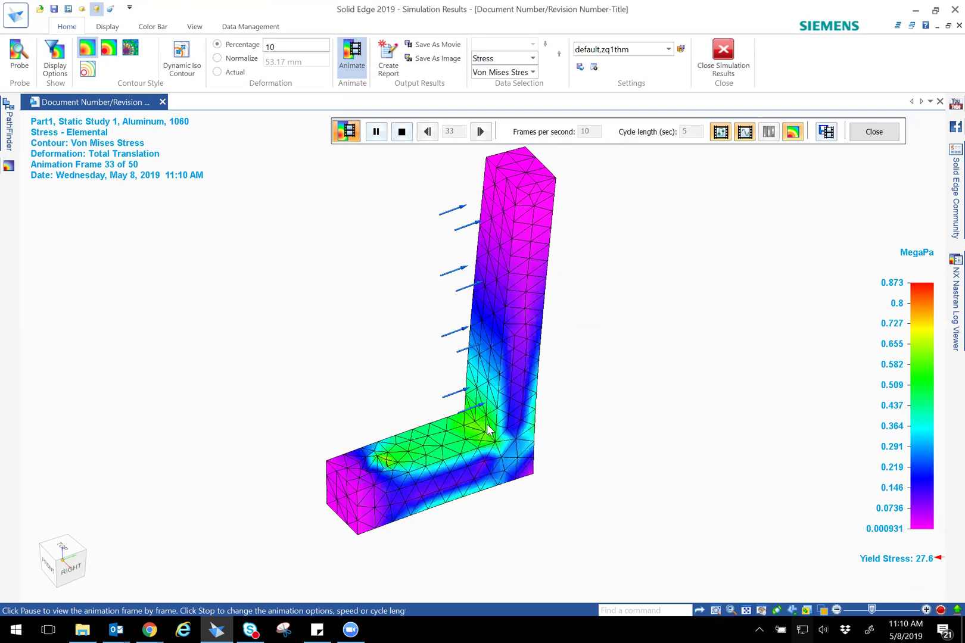
{"action": "left_click_drag", "start_coordinate": [601, 124], "coordinate": [548, 129]}
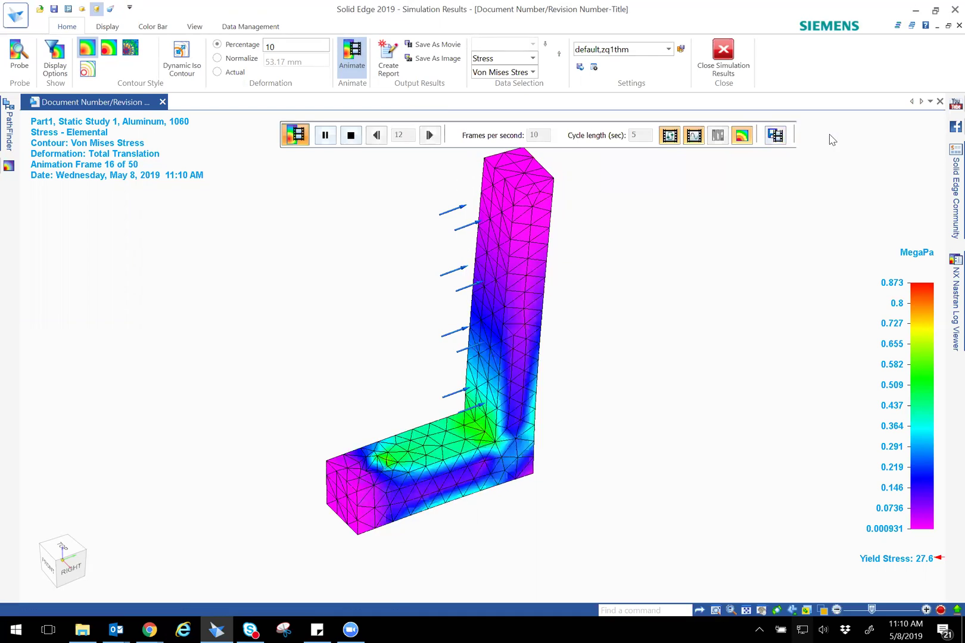
{"action": "left_click", "coordinate": [826, 135]}
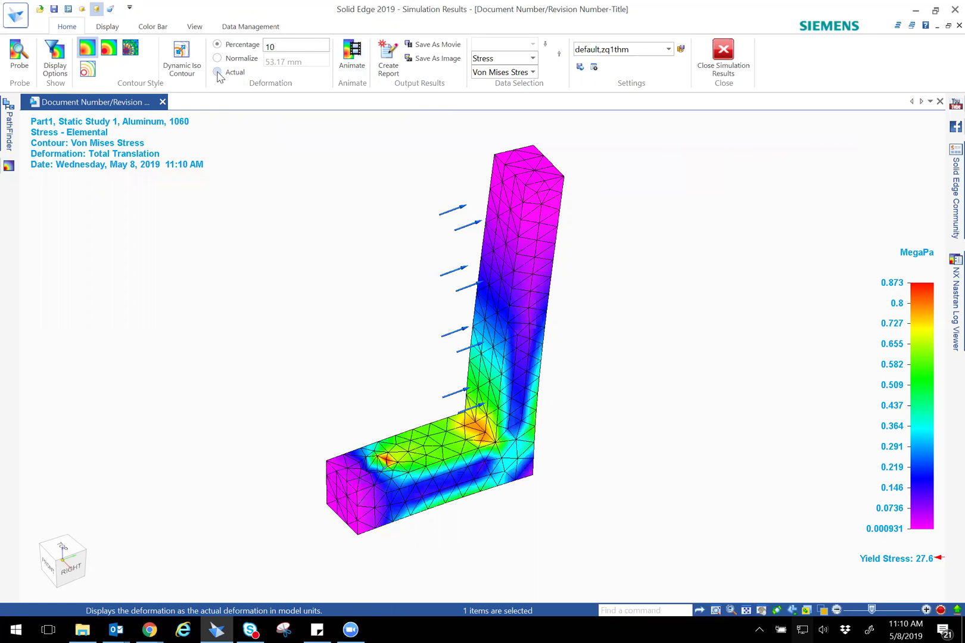
Switch deformation to Actual scale and replay the animation.
{"action": "left_click", "coordinate": [218, 73]}
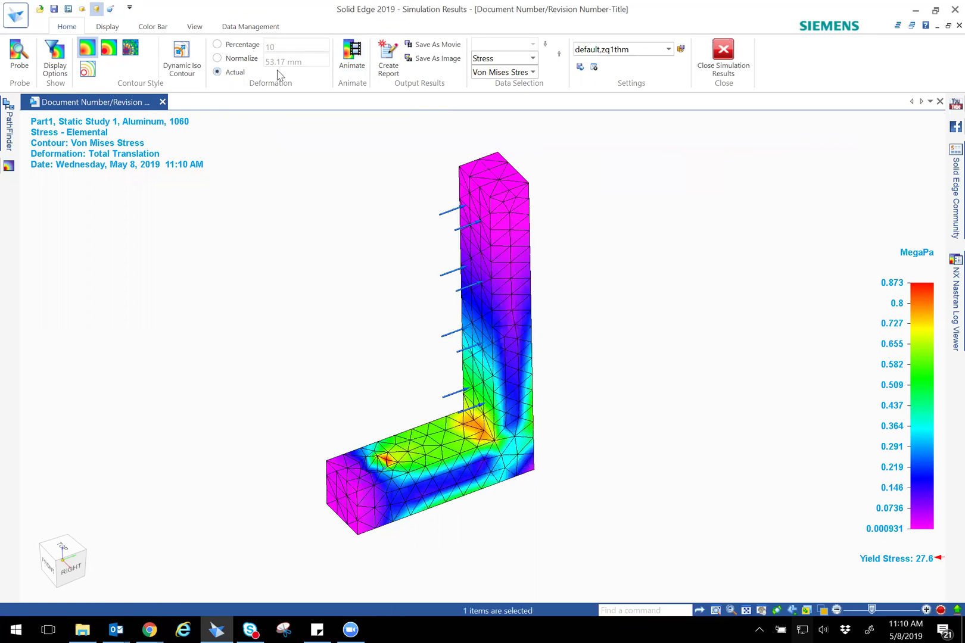
{"action": "left_click", "coordinate": [348, 55]}
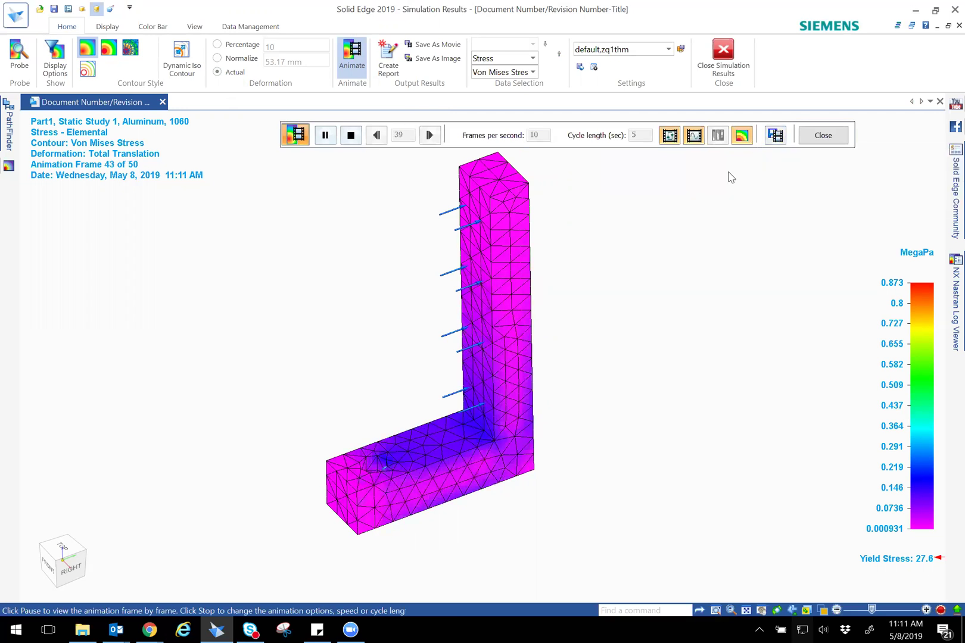
{"action": "left_click_drag", "start_coordinate": [652, 133], "coordinate": [599, 138]}
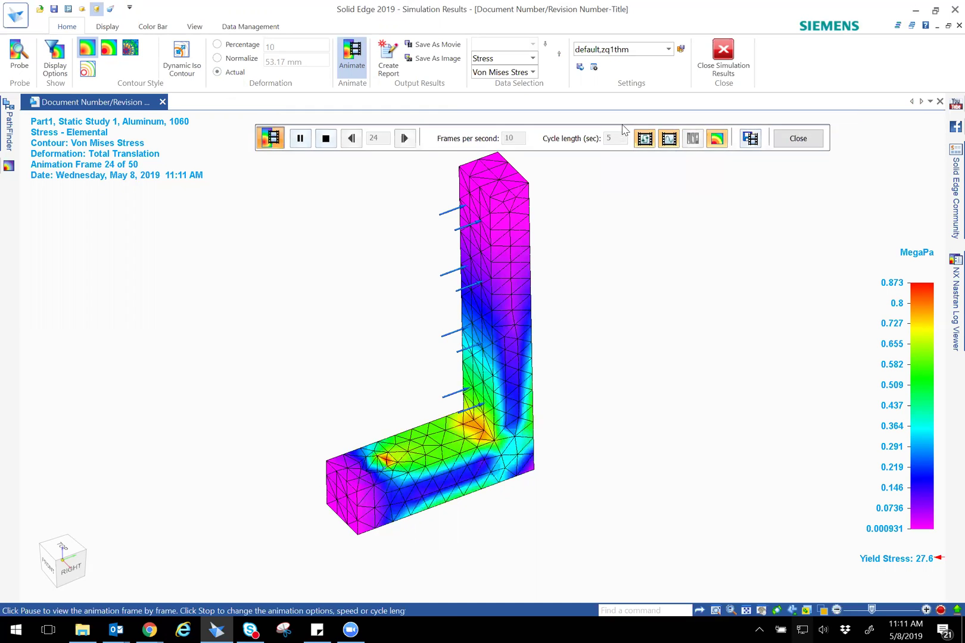
Stop the animation and choose Factor of Safety as the result component.
{"action": "left_click", "coordinate": [797, 136]}
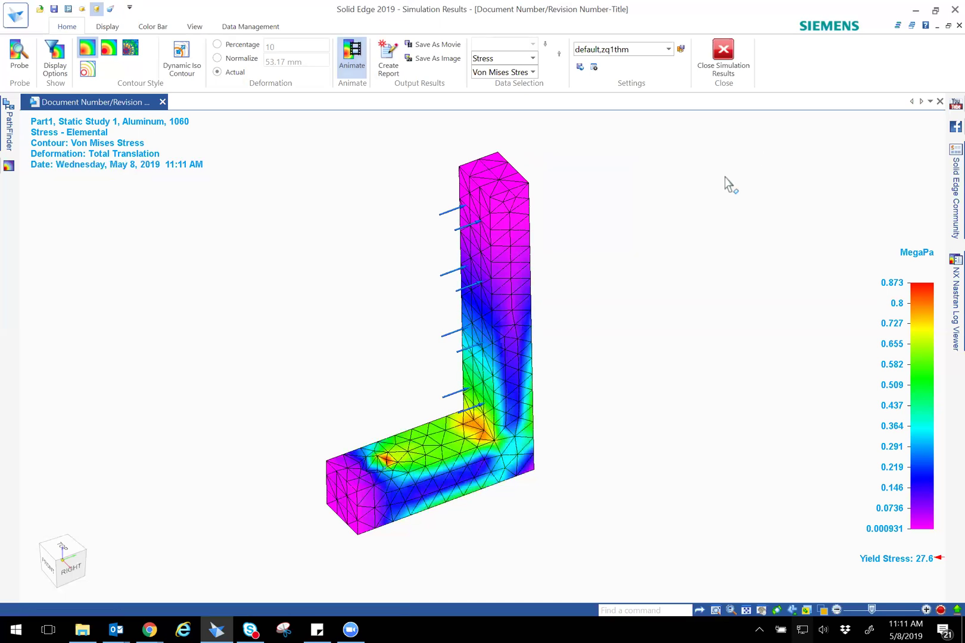
{"action": "left_click", "coordinate": [533, 72]}
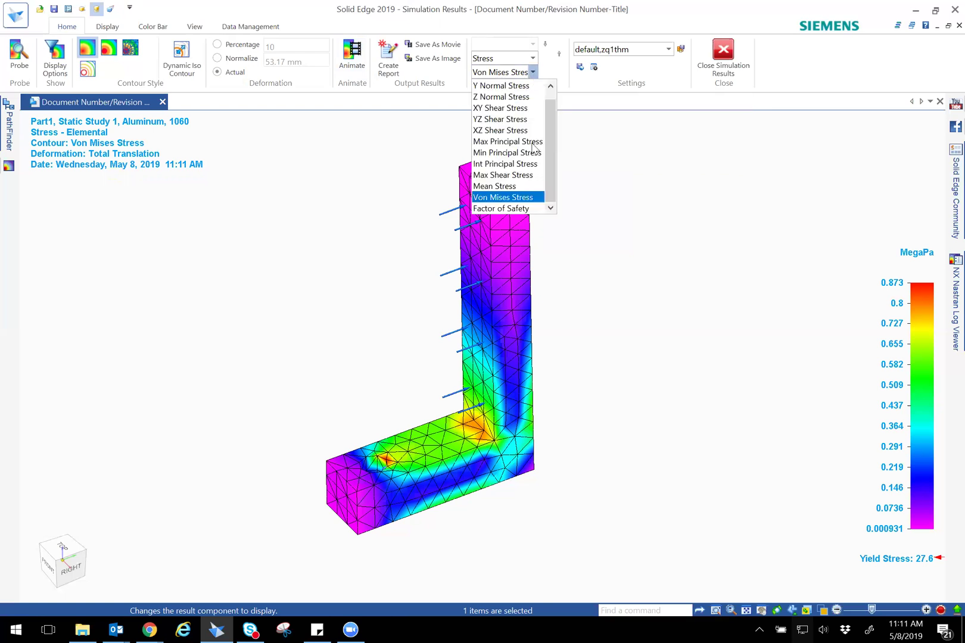
{"action": "left_click", "coordinate": [527, 209]}
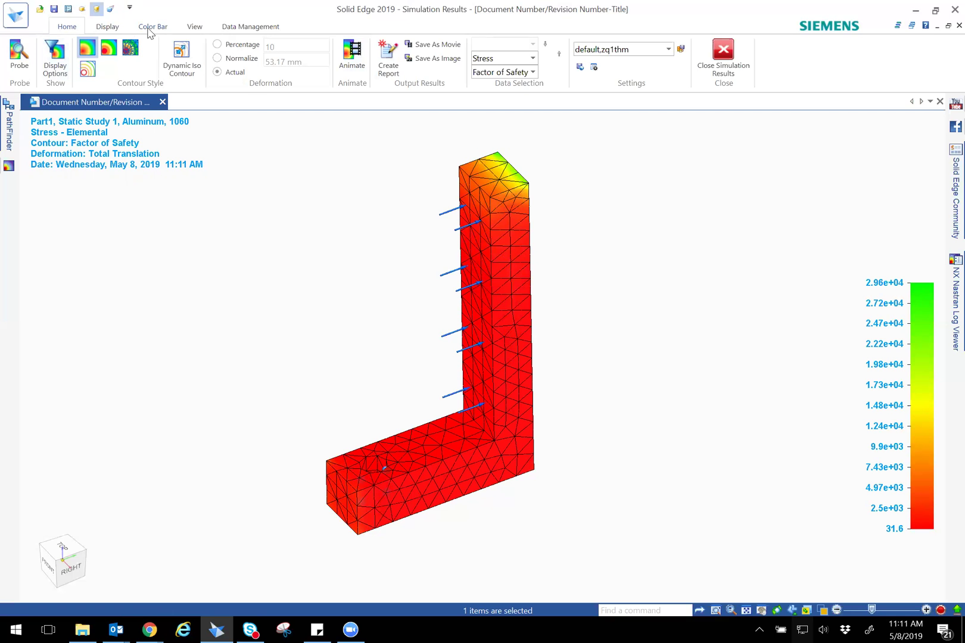
Set the colour bar to User-Defined Scale and turn on the Min Marker at 31.6.
{"action": "left_click", "coordinate": [149, 28]}
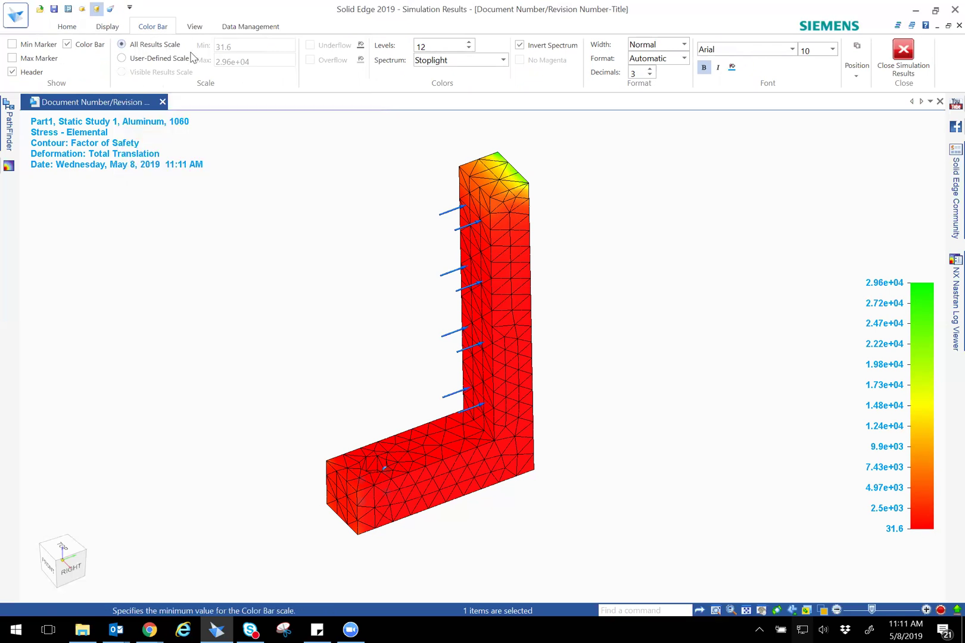
{"action": "left_click", "coordinate": [121, 59]}
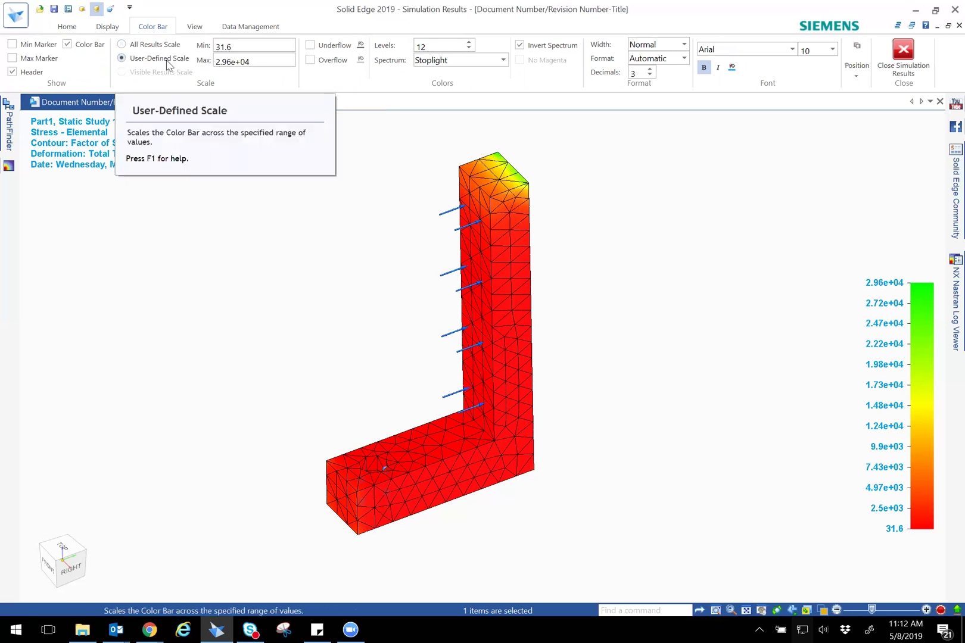
{"action": "left_click", "coordinate": [12, 45]}
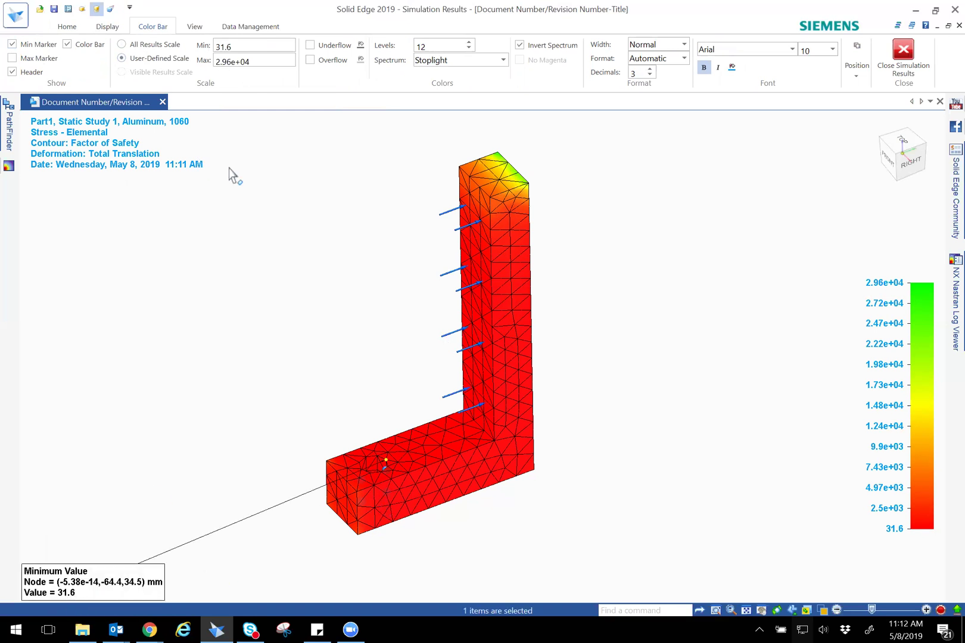
{"action": "left_click", "coordinate": [256, 49]}
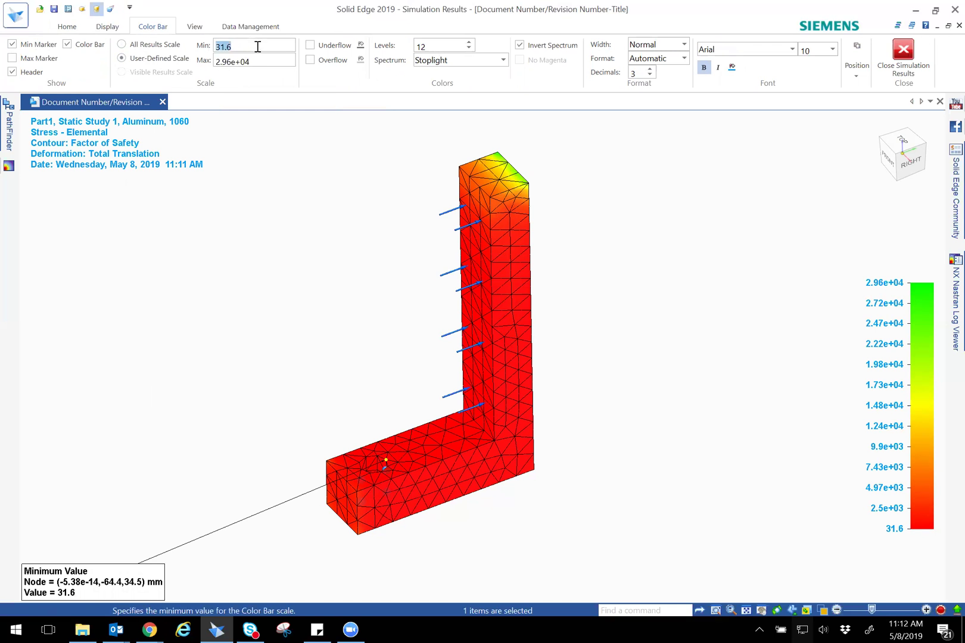
{"action": "left_click", "coordinate": [258, 46]}
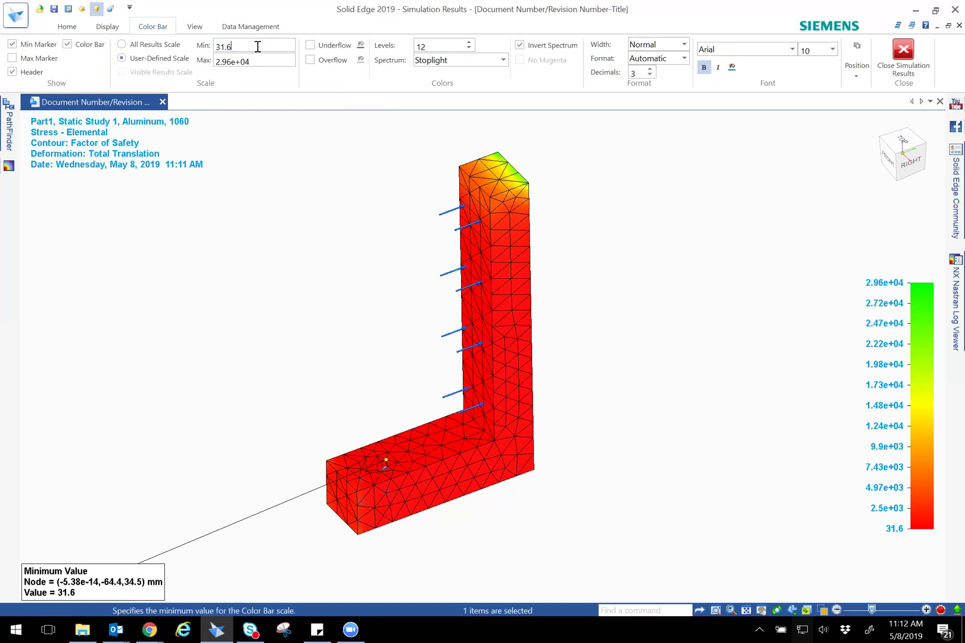
{"action": "left_click", "coordinate": [12, 44]}
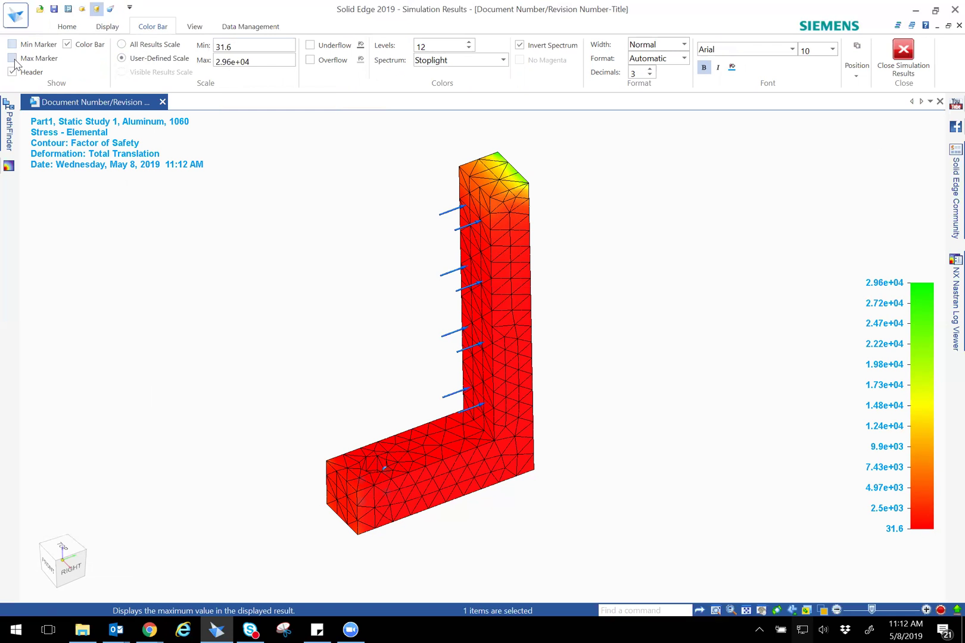
{"action": "left_click", "coordinate": [13, 45]}
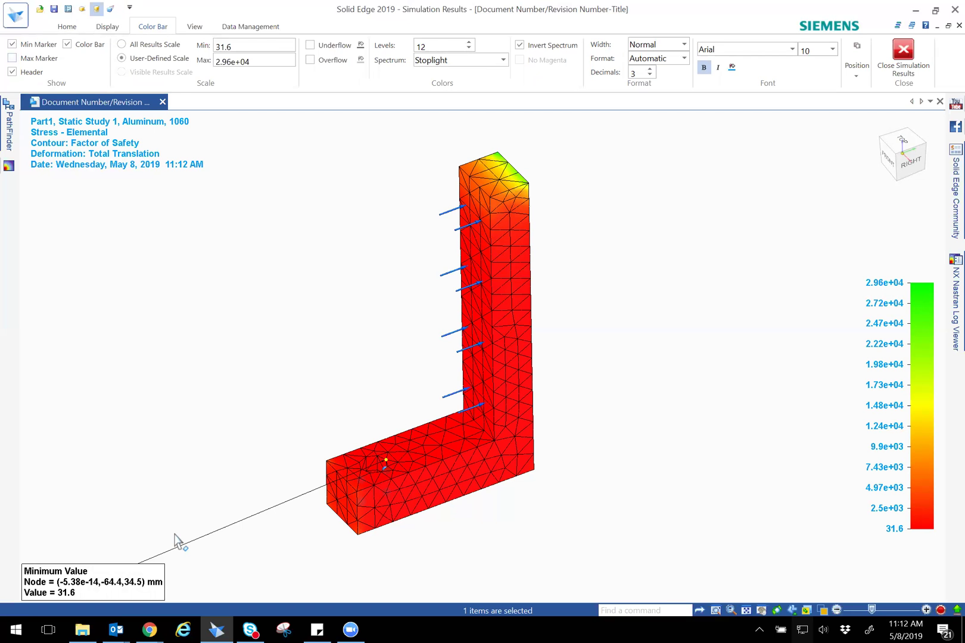
Re-enter the 2.96e+04 maximum and dismiss the minimum-above-maximum error.
{"action": "double_click", "coordinate": [265, 60]}
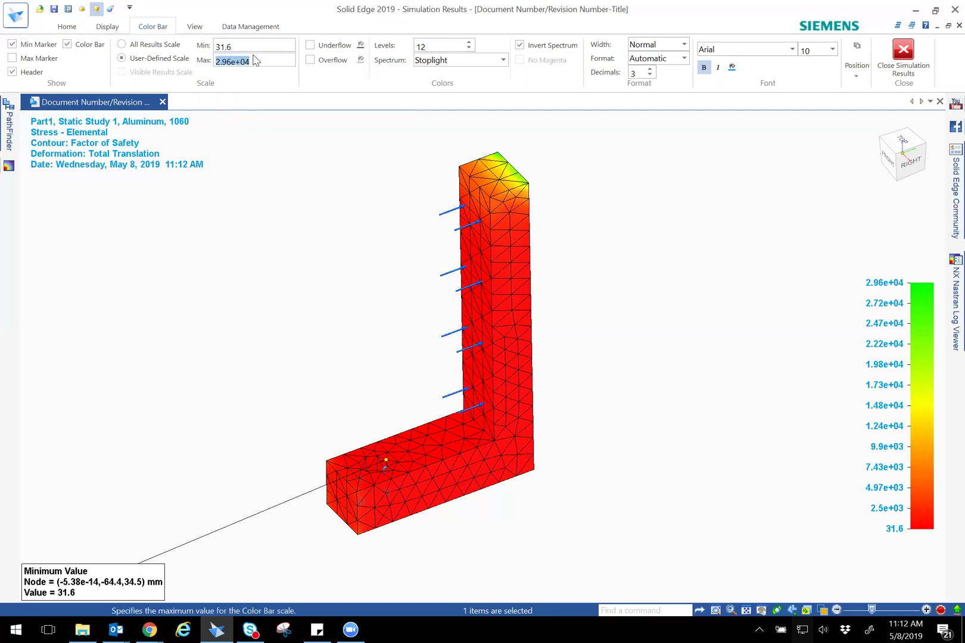
{"action": "key", "text": "BackSpace"}
{"action": "type", "text": "2.96e+04"}
{"action": "key", "text": "Return"}
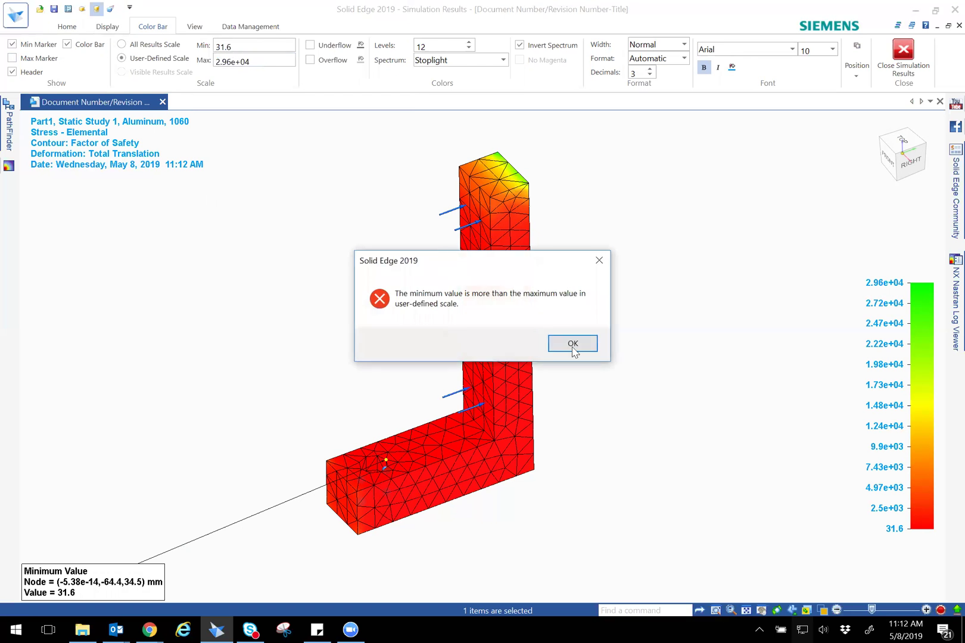
{"action": "left_click", "coordinate": [573, 349]}
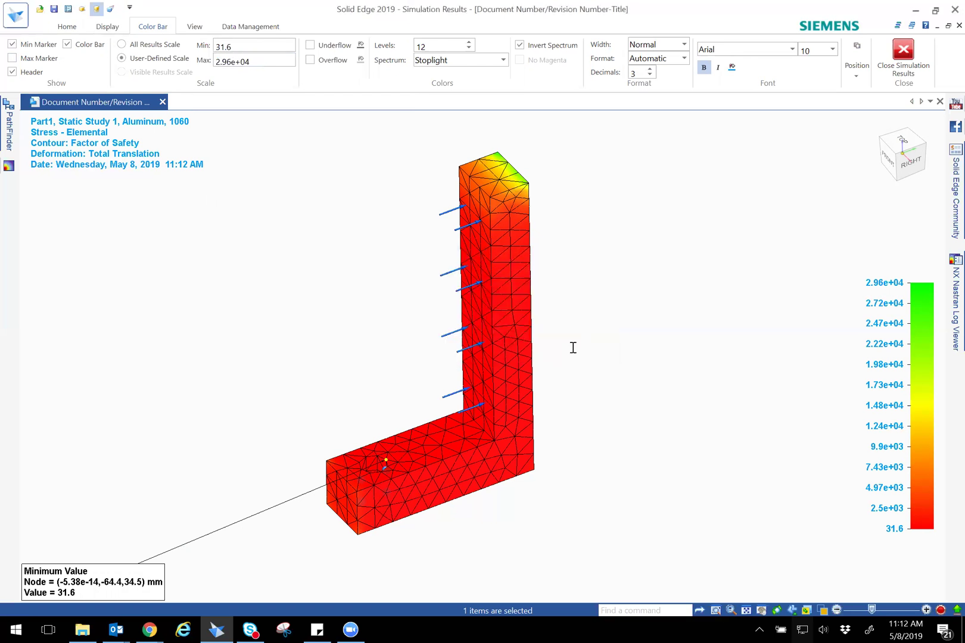
Set the user-defined colour scale minimum to 20 and maximum to 40.
{"action": "double_click", "coordinate": [238, 50]}
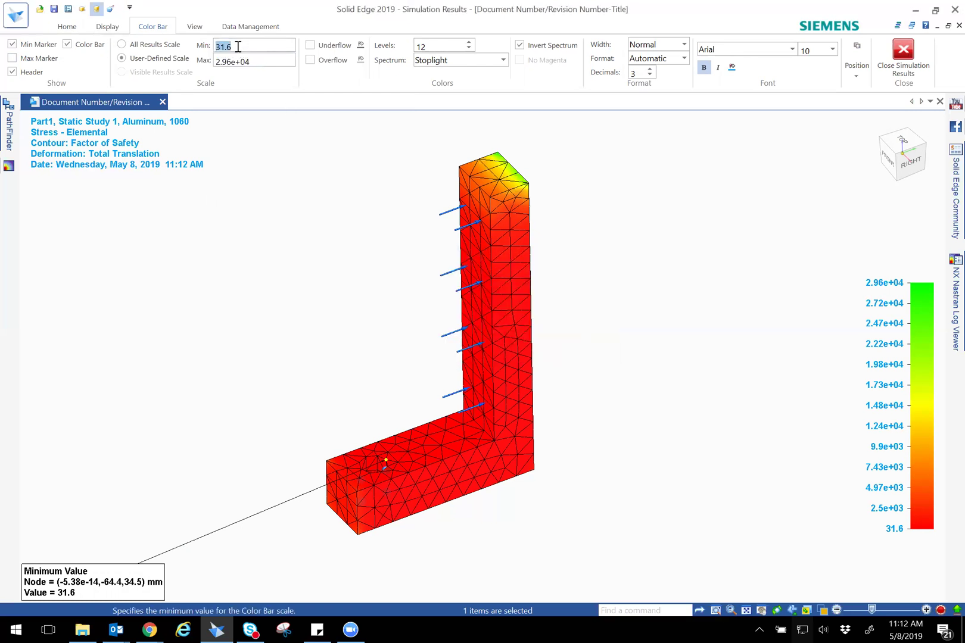
{"action": "type", "text": "30"}
{"action": "key", "text": "Tab"}
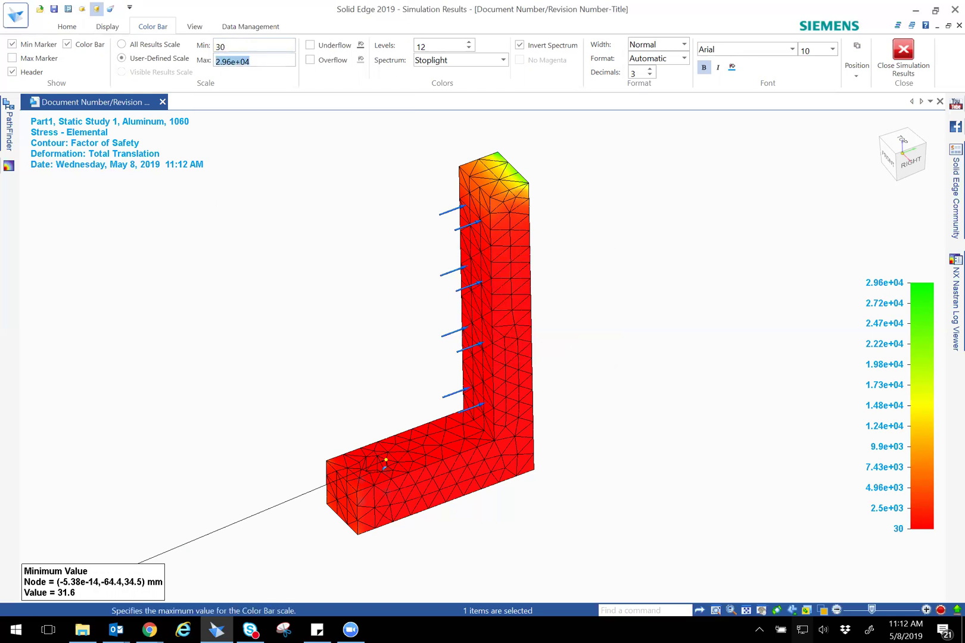
{"action": "type", "text": "40"}
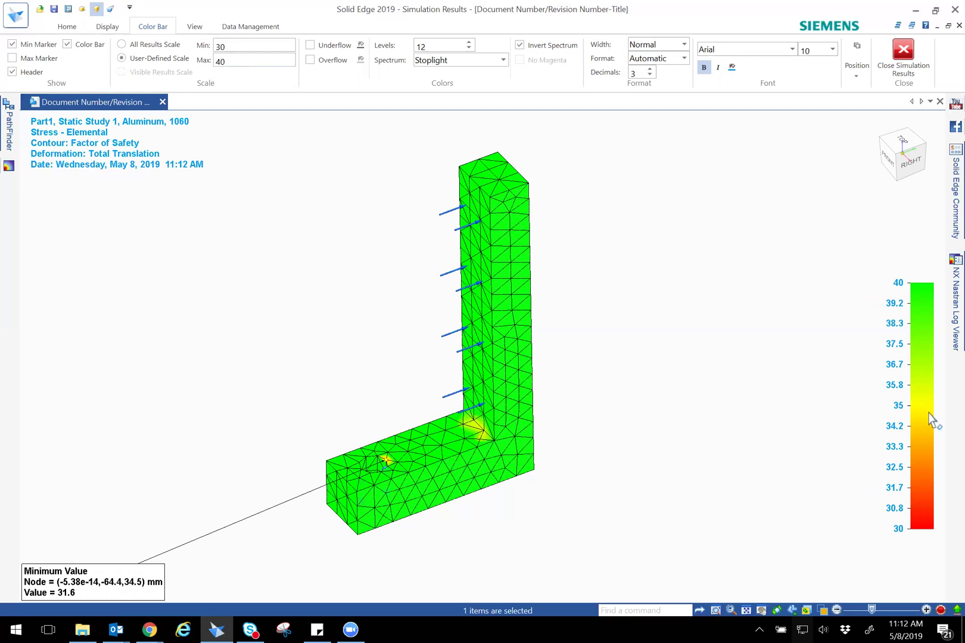
{"action": "double_click", "coordinate": [233, 48]}
{"action": "type", "text": "20"}
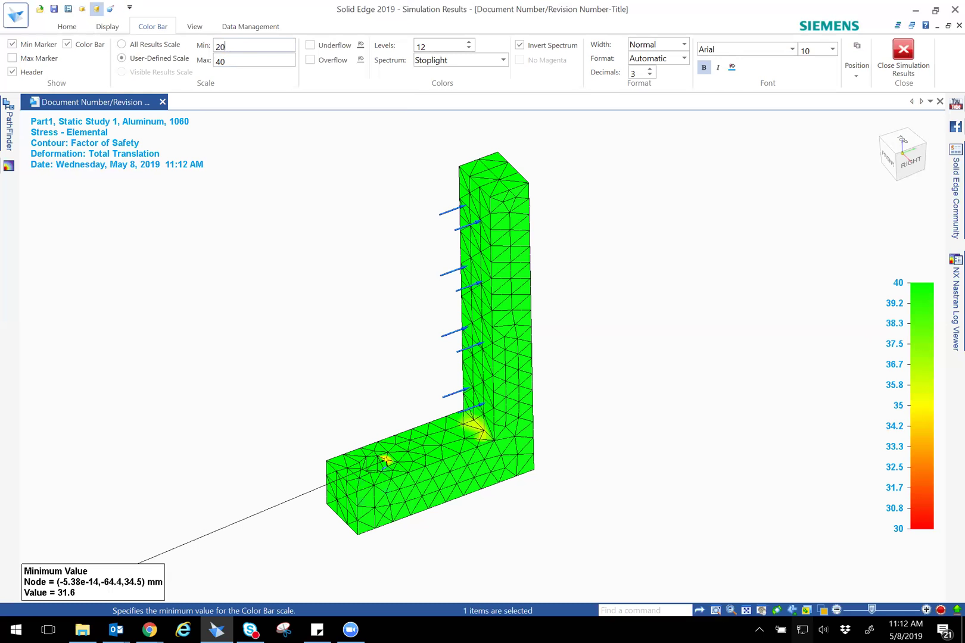
{"action": "key", "text": "Return"}
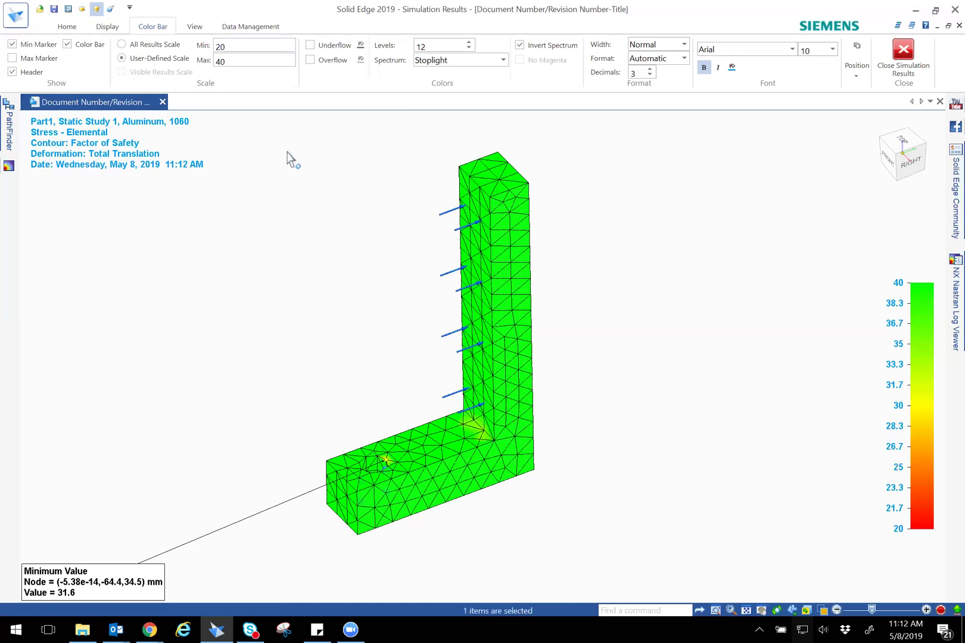
{"action": "double_click", "coordinate": [234, 46]}
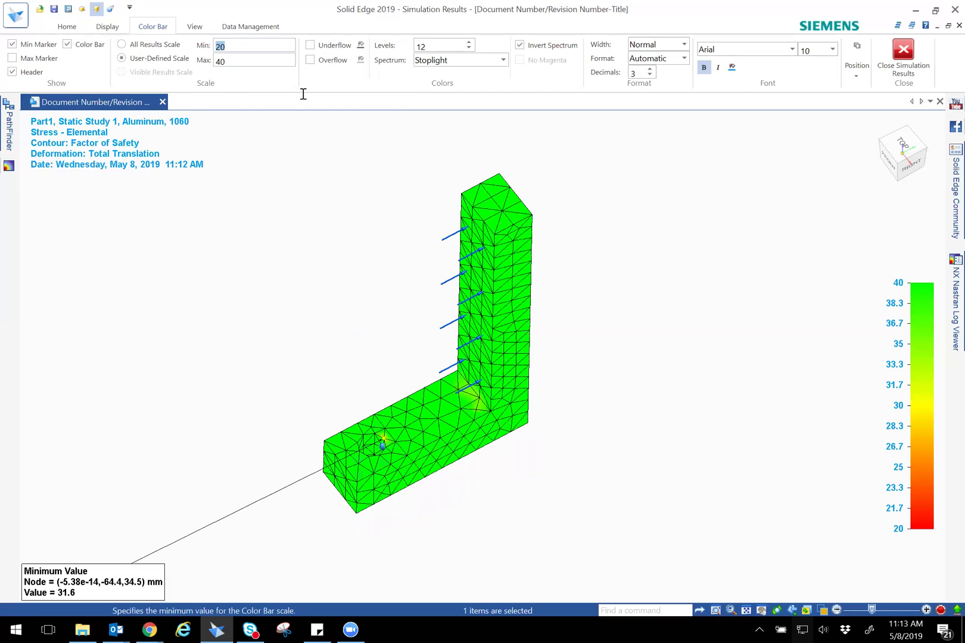
{"action": "left_click", "coordinate": [241, 57]}
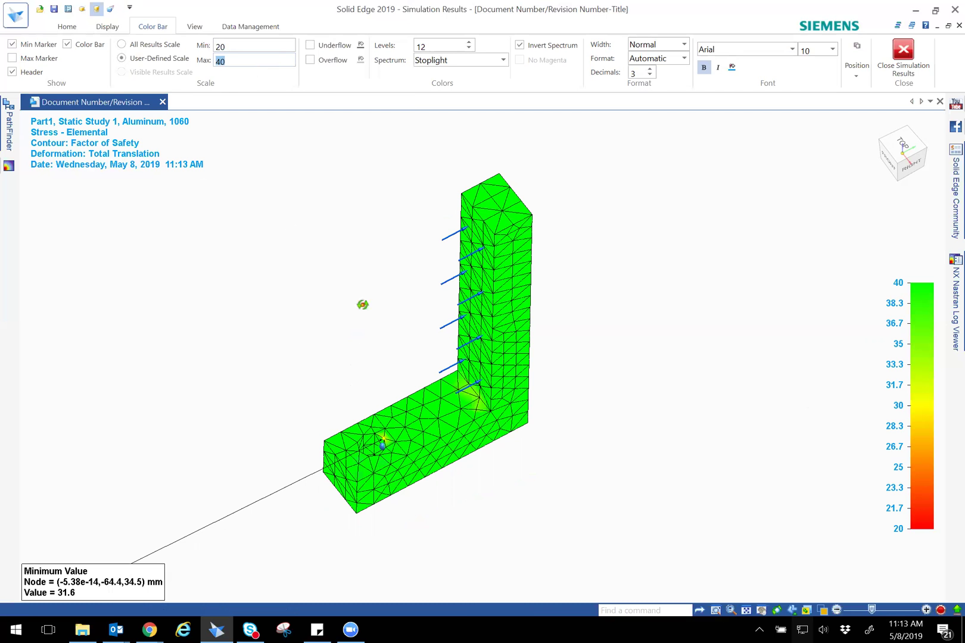
{"action": "middle_click_drag", "start_coordinate": [364, 291], "coordinate": [349, 290]}
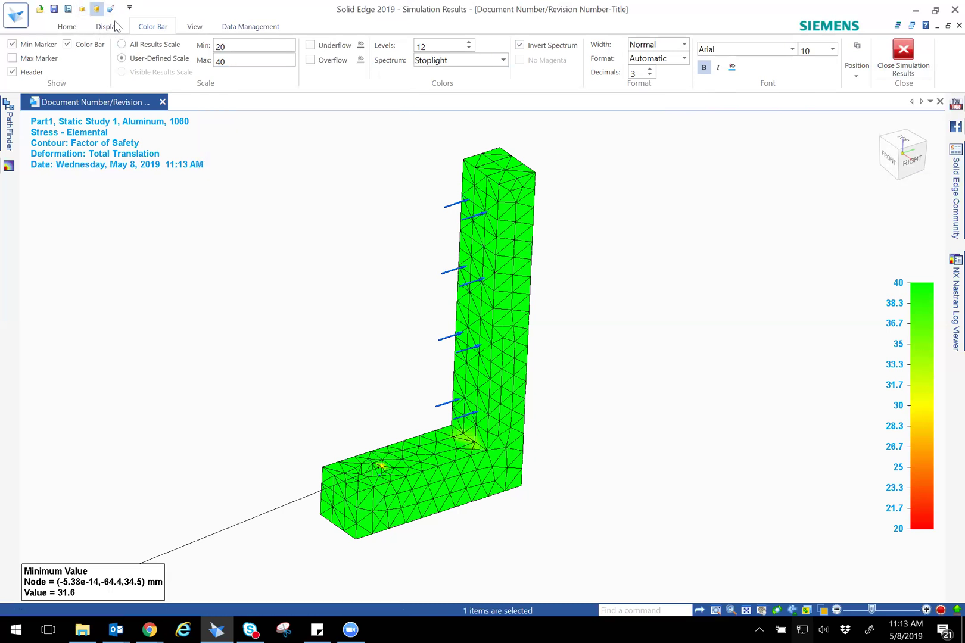
Switch the displayed result component back to Von Mises Stress.
{"action": "left_click", "coordinate": [113, 26]}
{"action": "left_click", "coordinate": [62, 28]}
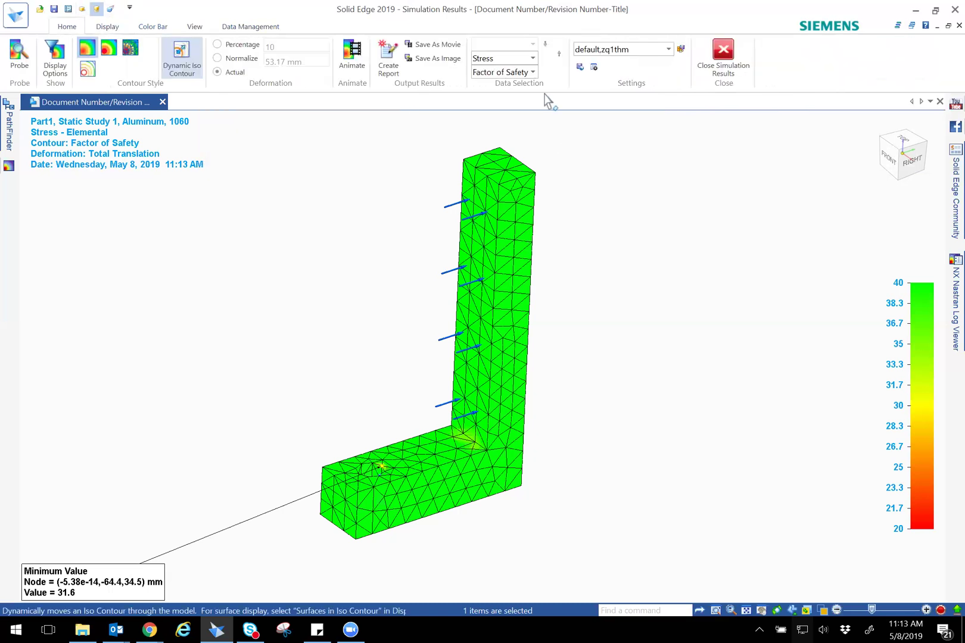
{"action": "left_click", "coordinate": [533, 72]}
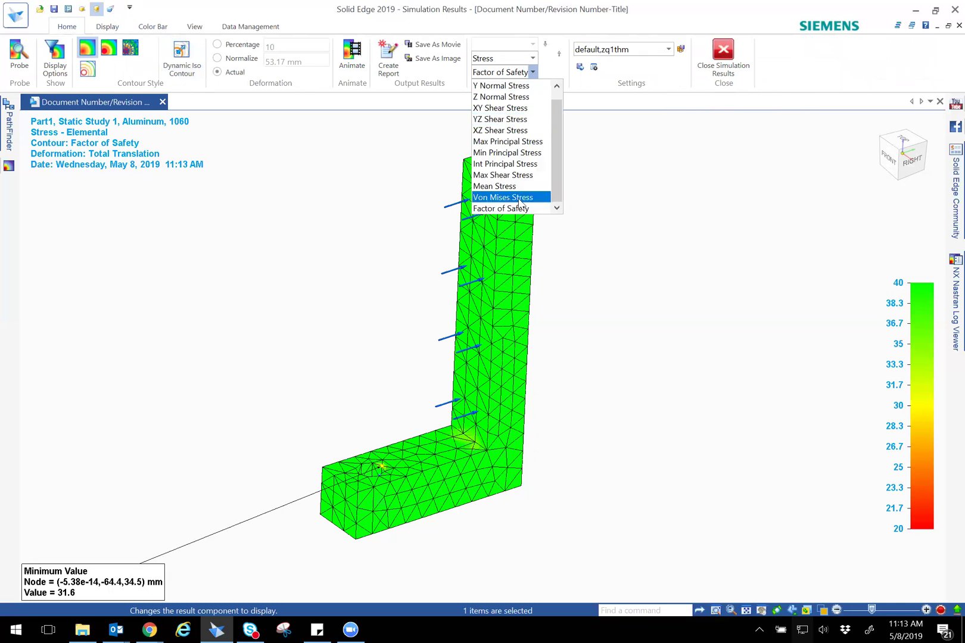
{"action": "left_click", "coordinate": [503, 198]}
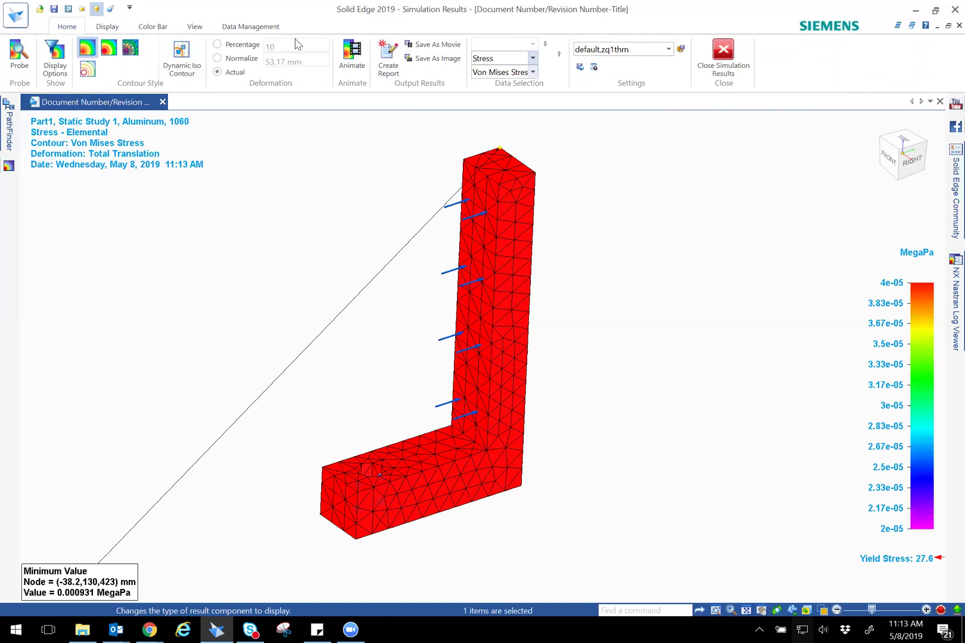
Set the colour bar to All Results Scale, spanning 0.000931 to 0.873 MPa.
{"action": "left_click", "coordinate": [158, 26]}
{"action": "left_click", "coordinate": [124, 44]}
{"action": "left_click", "coordinate": [67, 27]}
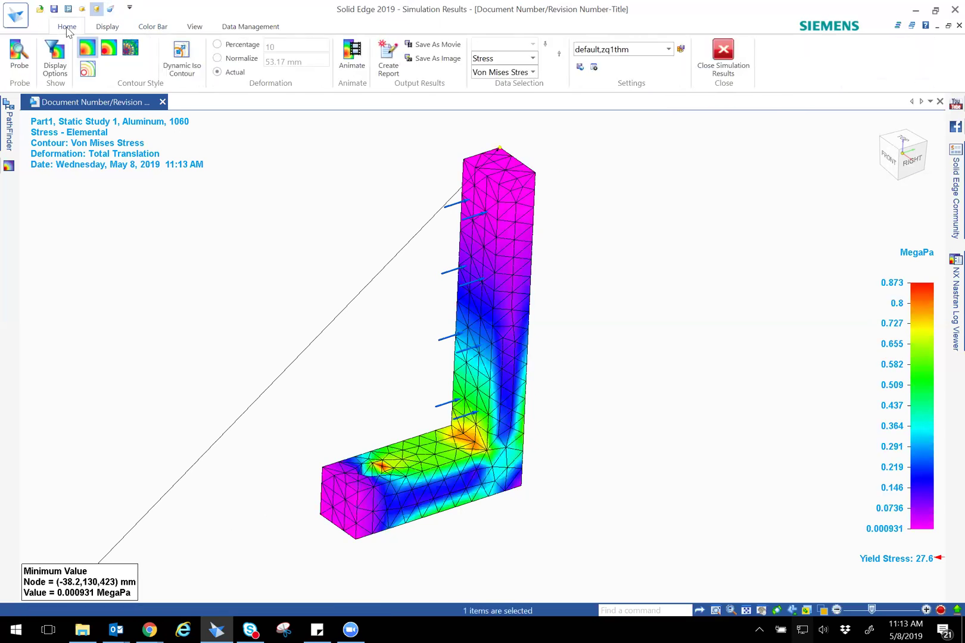
Create the Clamp Arm Simulation Report as a Webpage (.html) with the 'Factor of safety good' conclusion.
{"action": "left_click", "coordinate": [392, 62]}
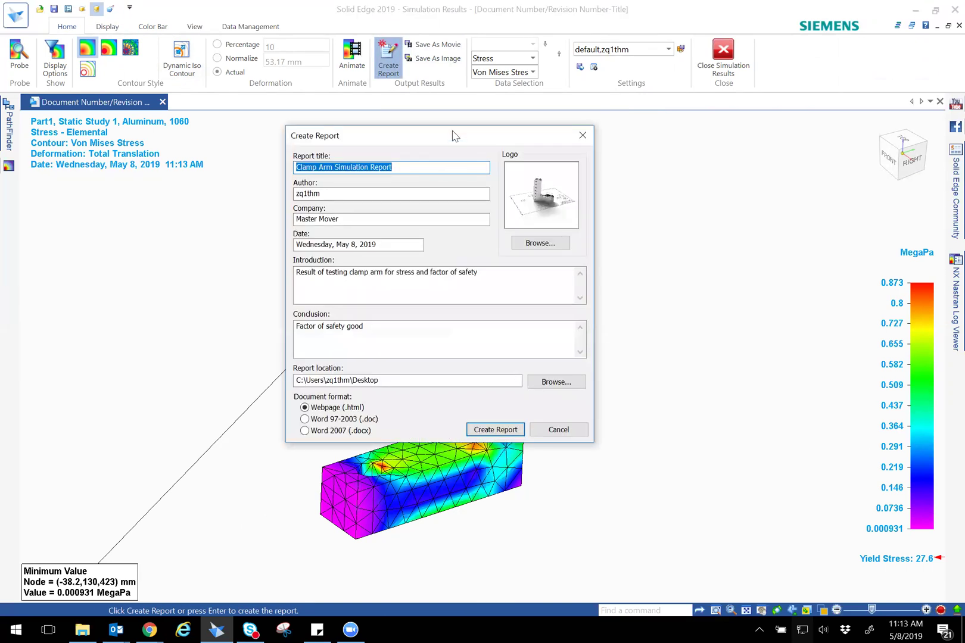
{"action": "left_click_drag", "start_coordinate": [454, 136], "coordinate": [539, 143]}
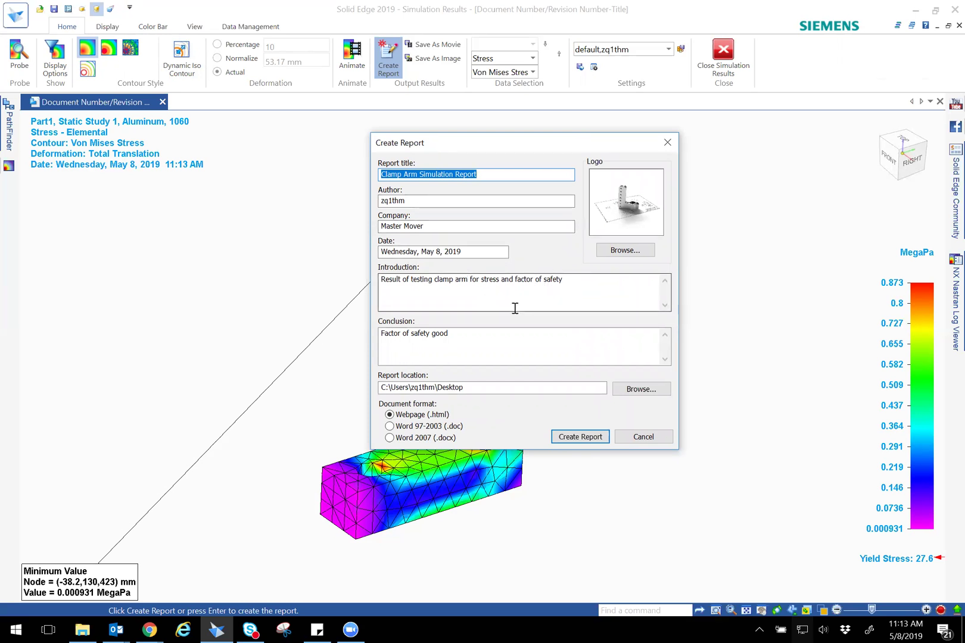
{"action": "left_click", "coordinate": [469, 334]}
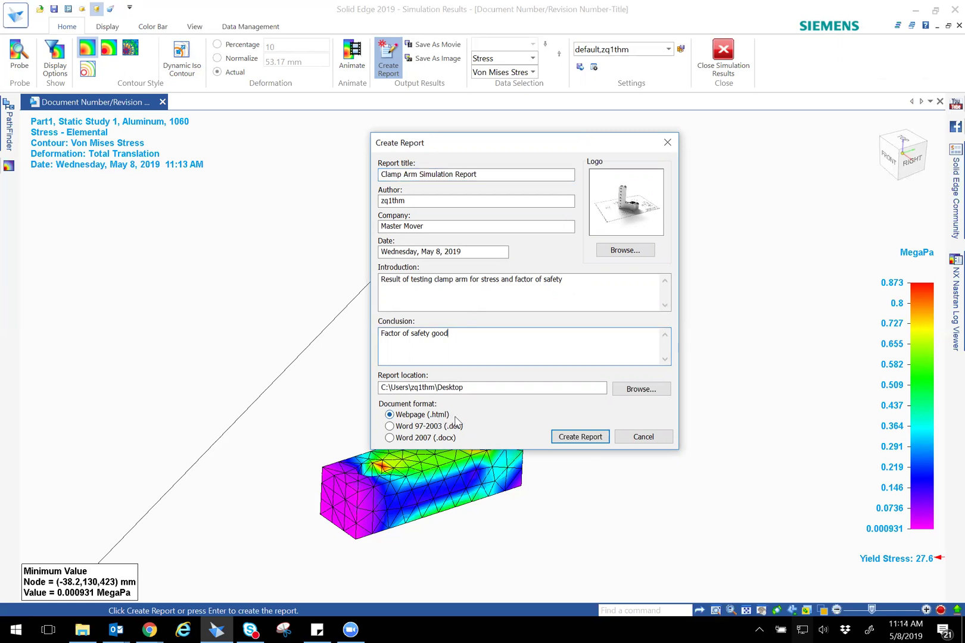
{"action": "left_click", "coordinate": [567, 438]}
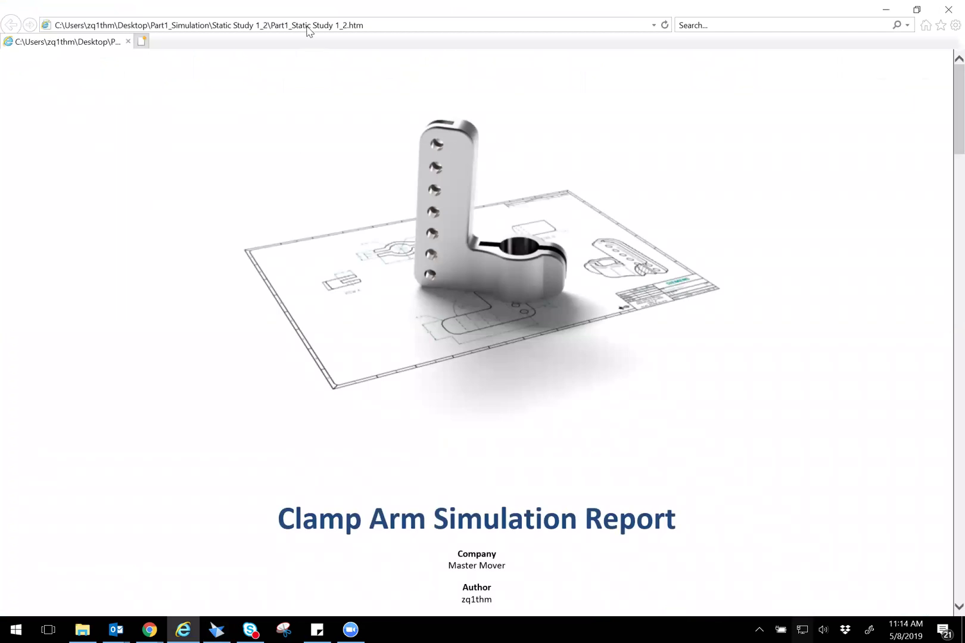
Browse the Clamp Arm Simulation Report and jump to its Results section.
{"action": "scroll", "coordinate": [352, 448], "scroll_direction": "down", "scroll_amount": 8}
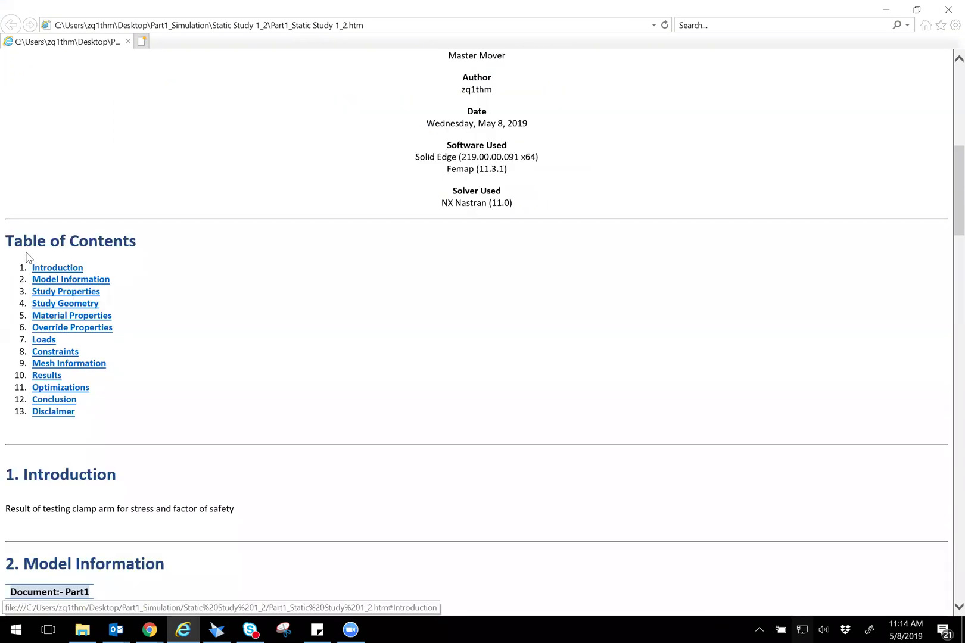
{"action": "left_click", "coordinate": [46, 376]}
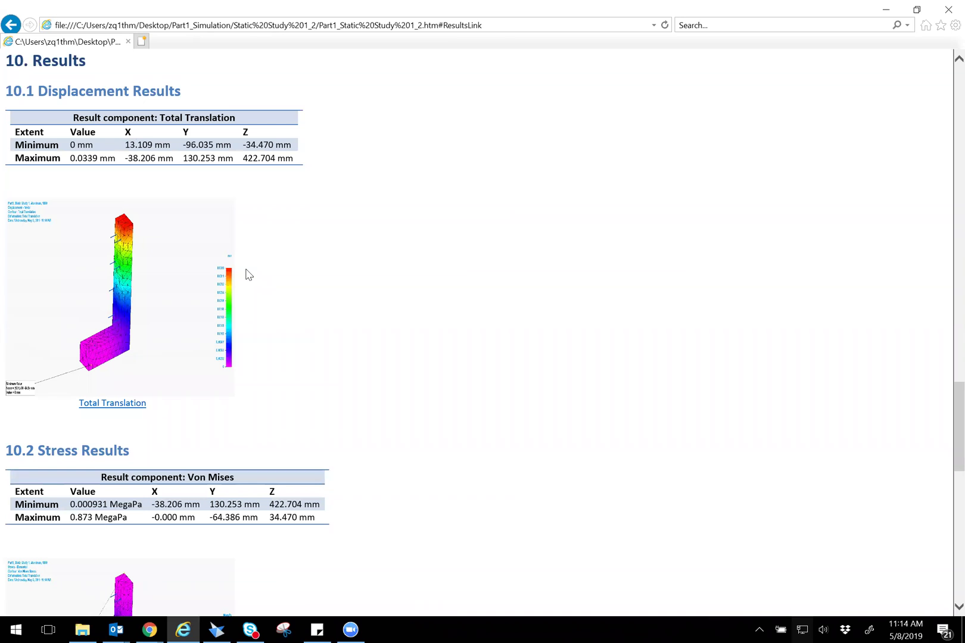
{"action": "scroll", "coordinate": [356, 349], "scroll_direction": "down", "scroll_amount": 12}
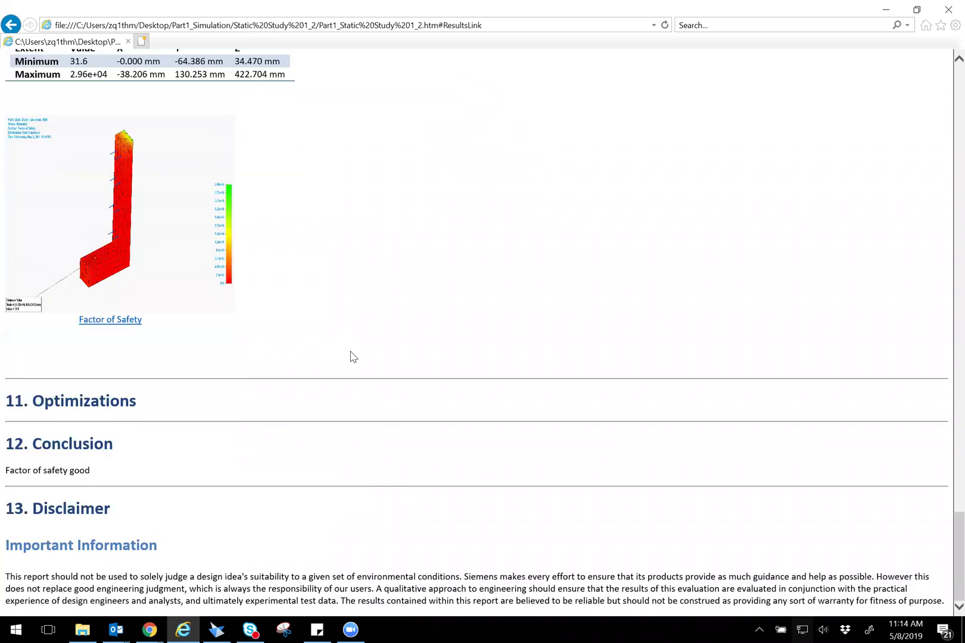
{"action": "scroll", "coordinate": [359, 378], "scroll_direction": "up", "scroll_amount": 7}
Return to the top of the report, close Internet Explorer, and exit the simulation results.
{"action": "scroll", "coordinate": [360, 373], "scroll_direction": "up", "scroll_amount": 15}
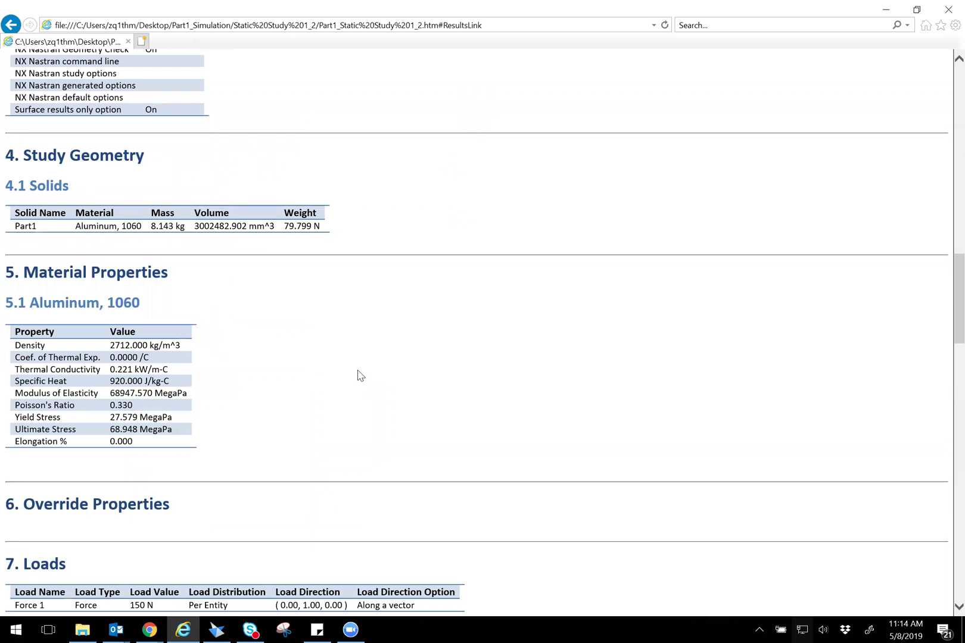
{"action": "scroll", "coordinate": [394, 349], "scroll_direction": "up", "scroll_amount": 7}
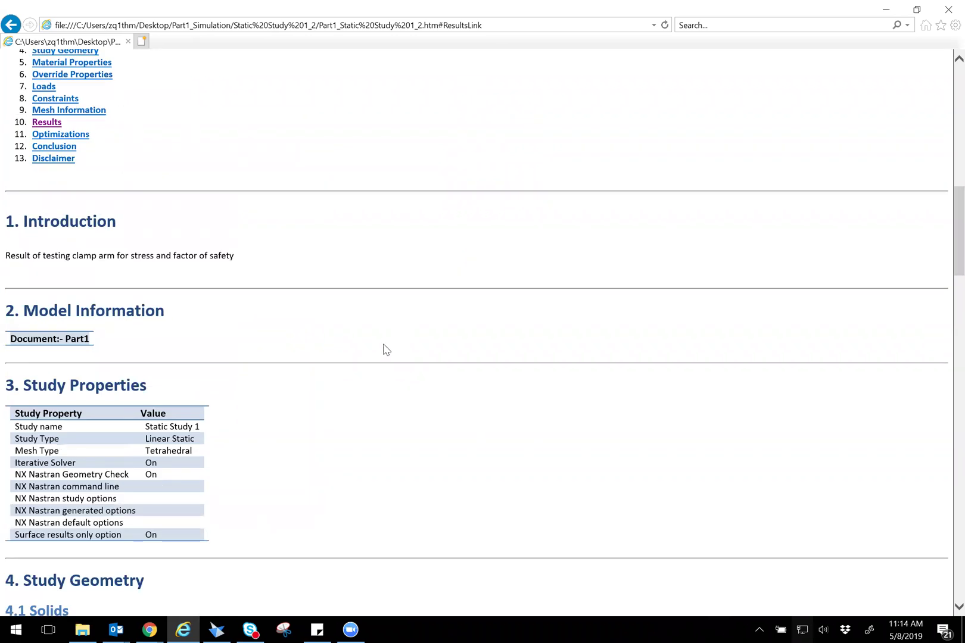
{"action": "scroll", "coordinate": [385, 347], "scroll_direction": "up", "scroll_amount": 10}
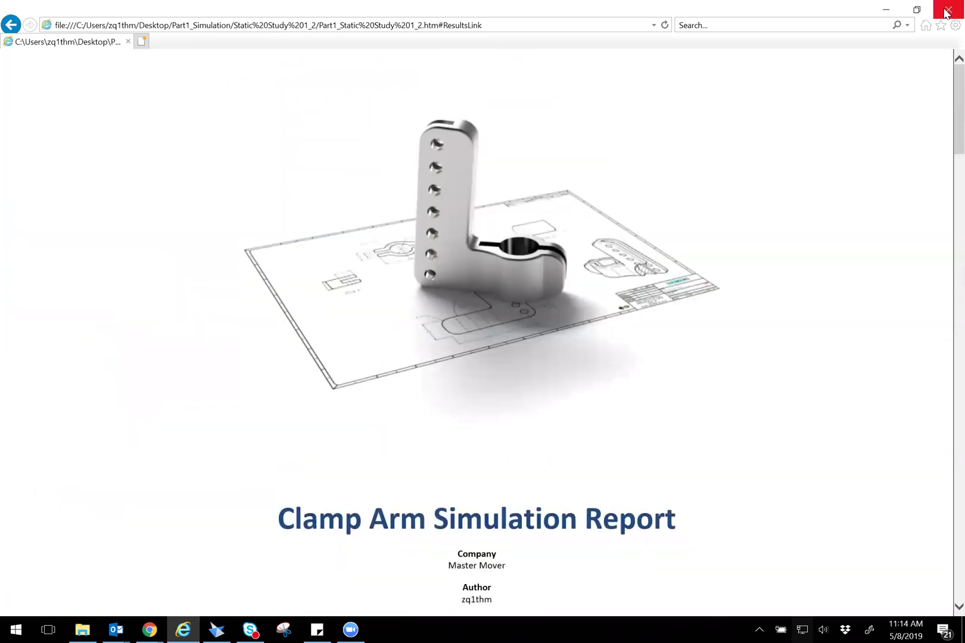
{"action": "left_click", "coordinate": [948, 13]}
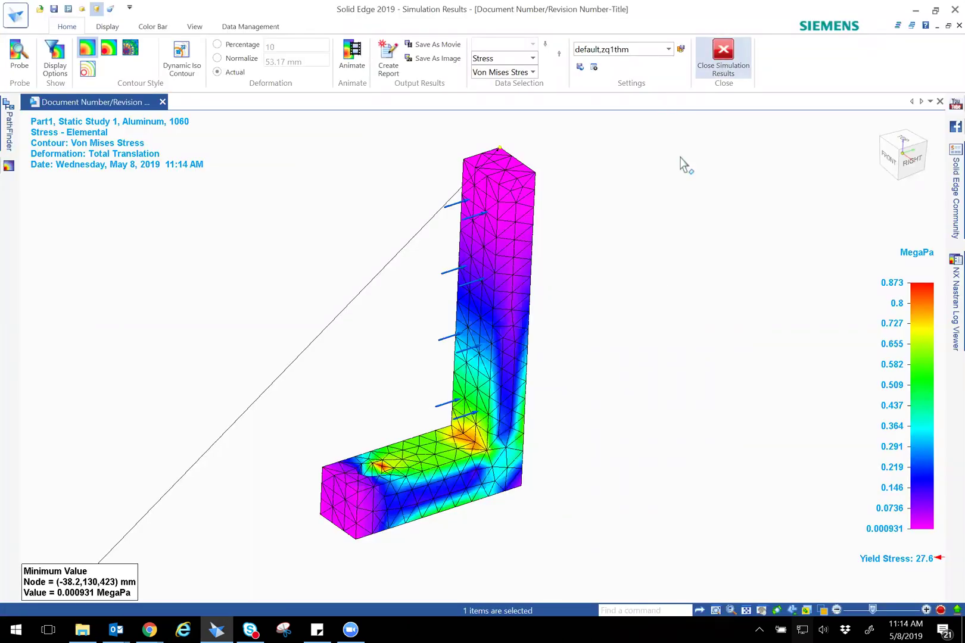
{"action": "left_click", "coordinate": [729, 69]}
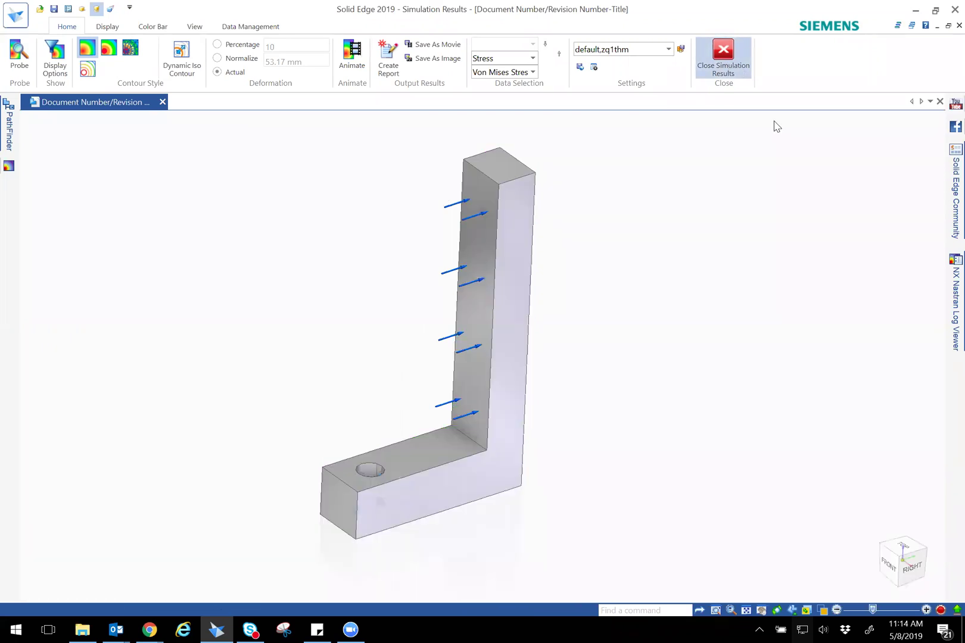